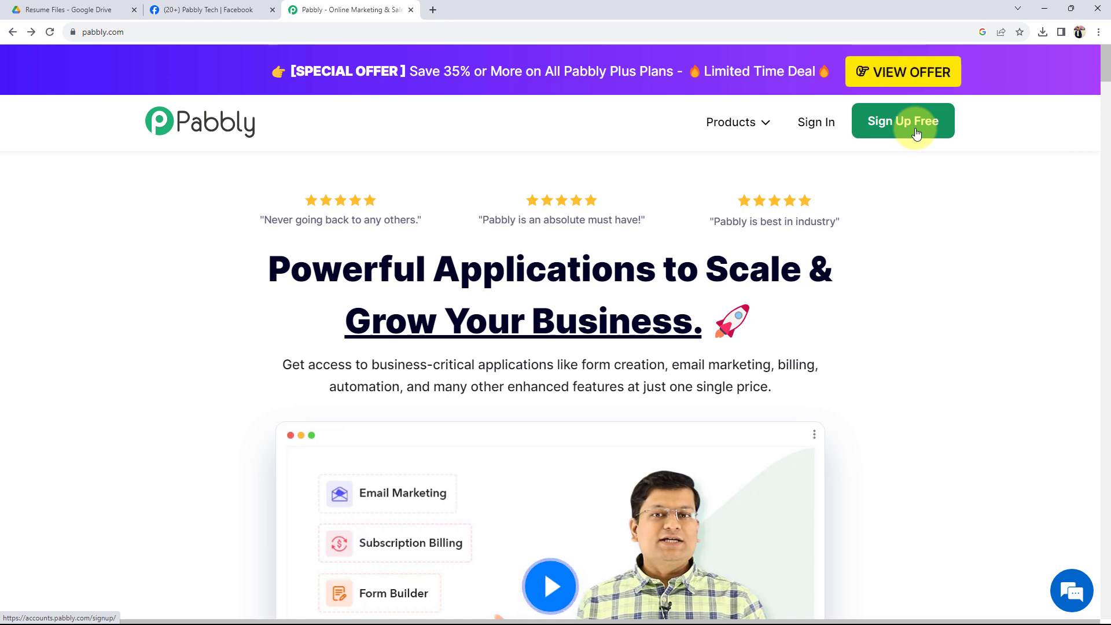
Go from the Pabbly home page through the free sign-up to the app list and open Pabbly Connect
{"action": "left_click", "coordinate": [916, 132]}
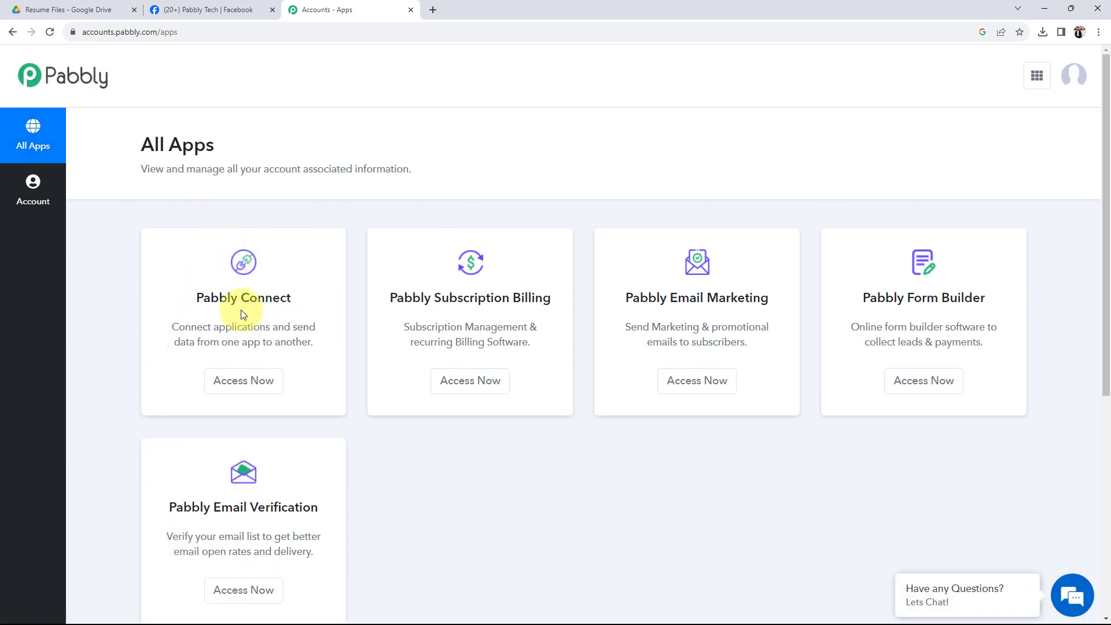
{"action": "left_click_drag", "start_coordinate": [195, 298], "coordinate": [301, 300]}
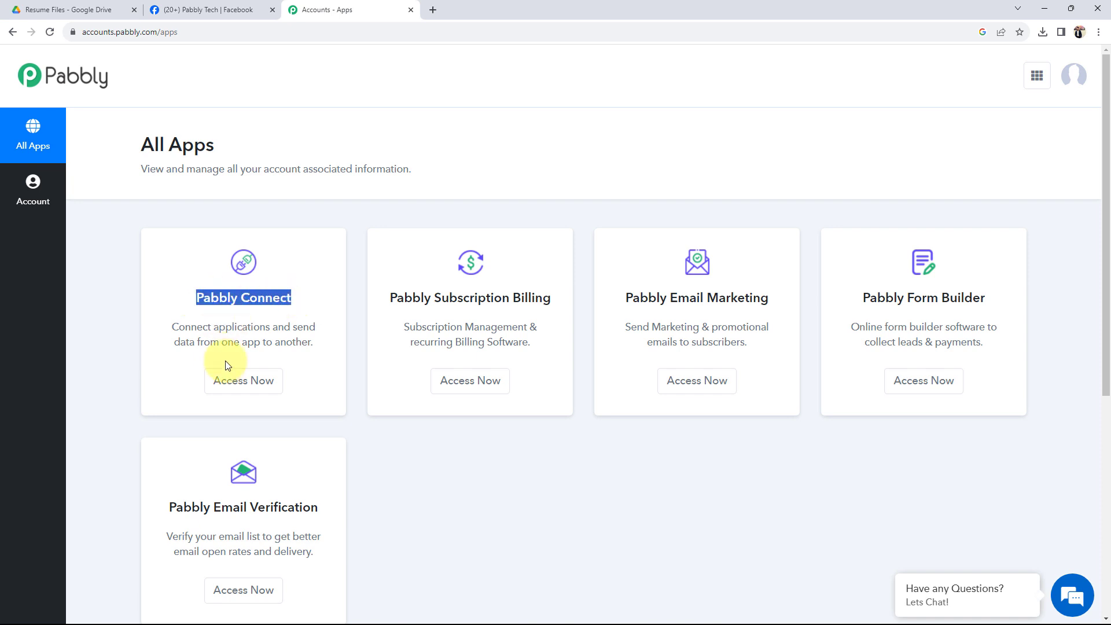
{"action": "left_click", "coordinate": [231, 380]}
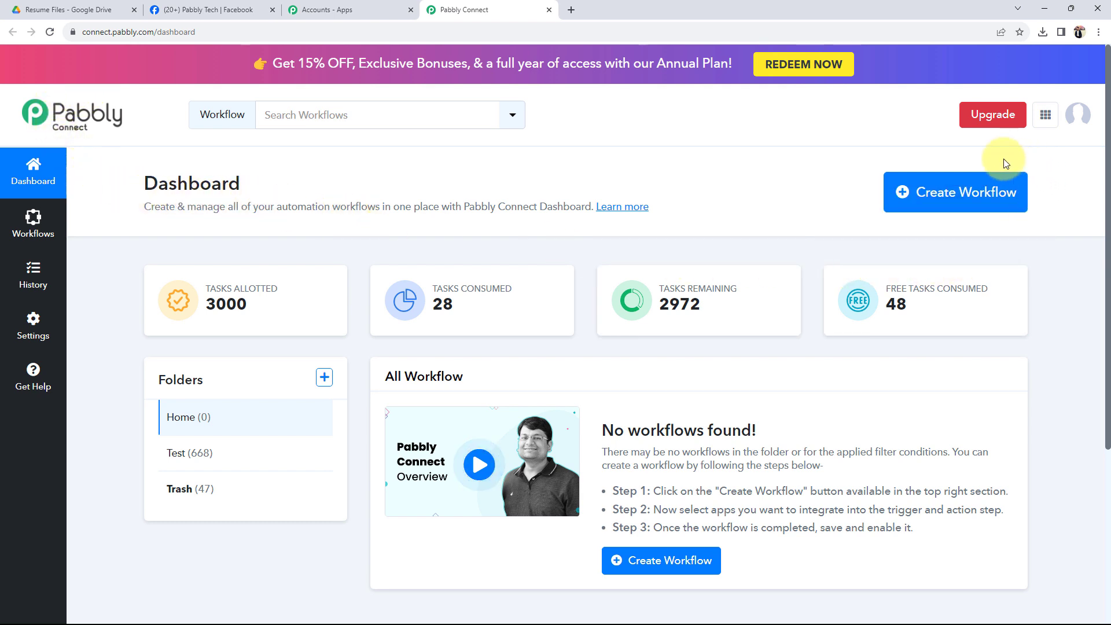
Create a workflow named "Share Google Drive Files on Facebook Groups" in the Home folder
{"action": "left_click", "coordinate": [969, 193]}
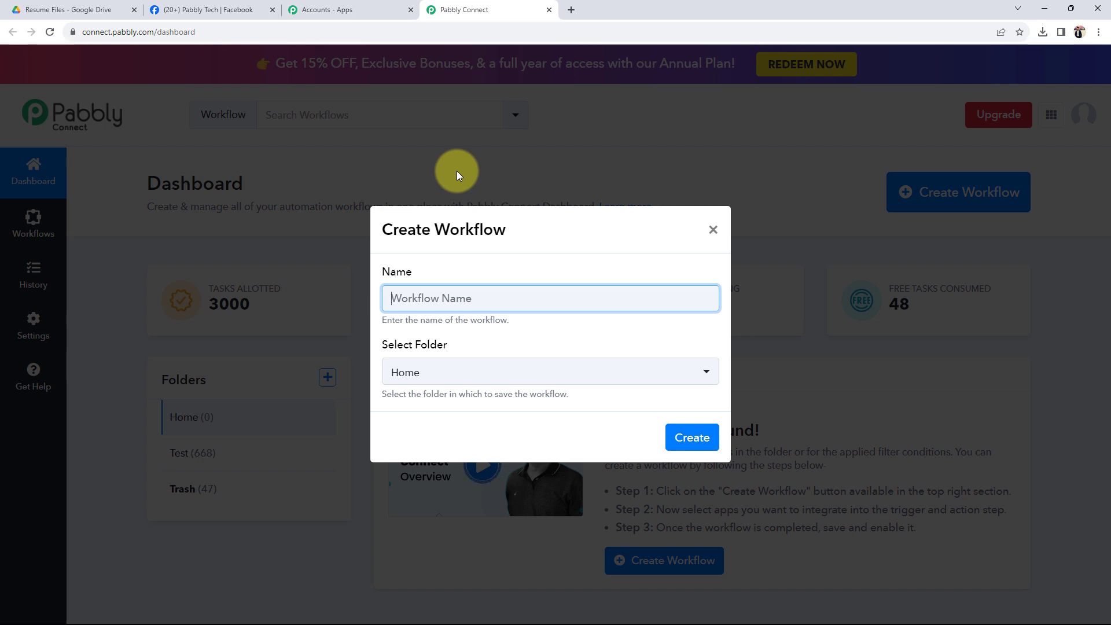
{"action": "type", "text": "Share Google Drive Files on Facebook Groups"}
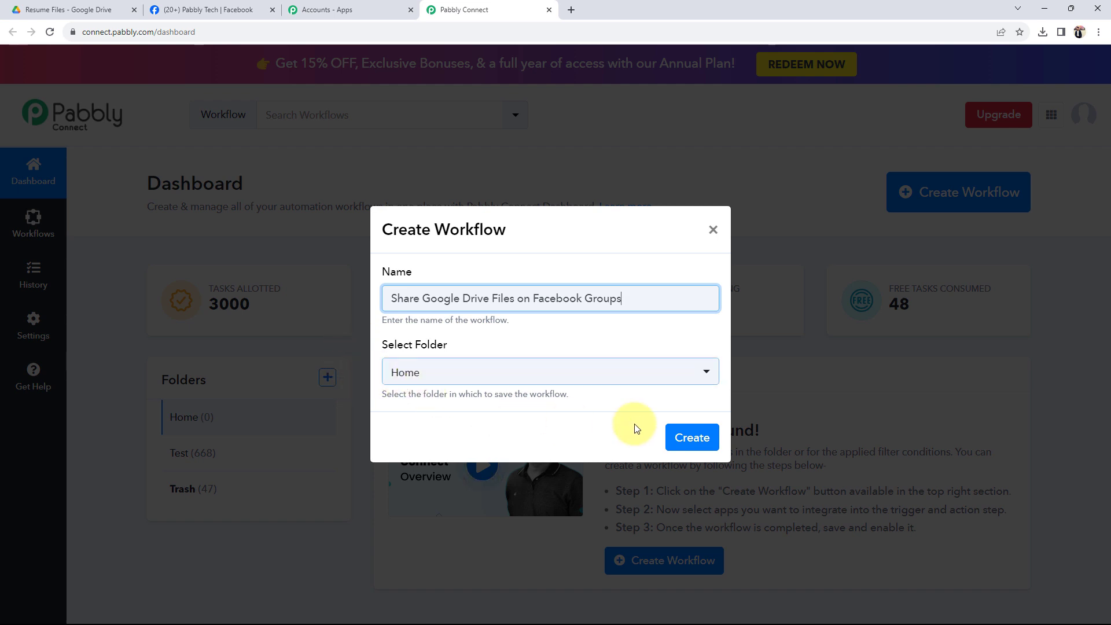
{"action": "left_click", "coordinate": [692, 449]}
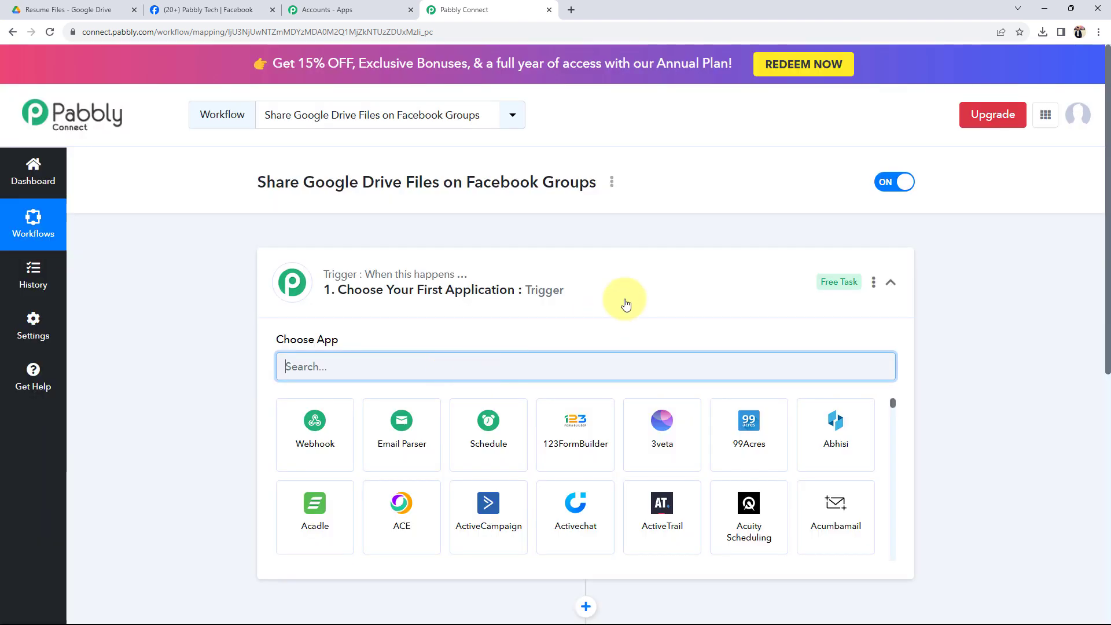
{"action": "left_click", "coordinate": [625, 303]}
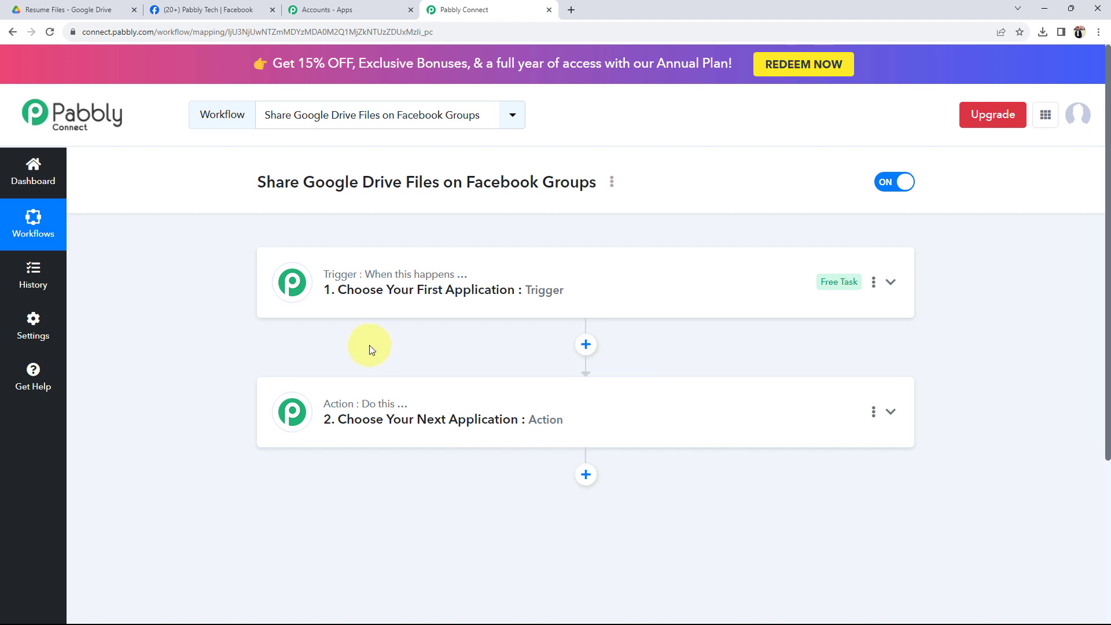
{"action": "left_click", "coordinate": [58, 9]}
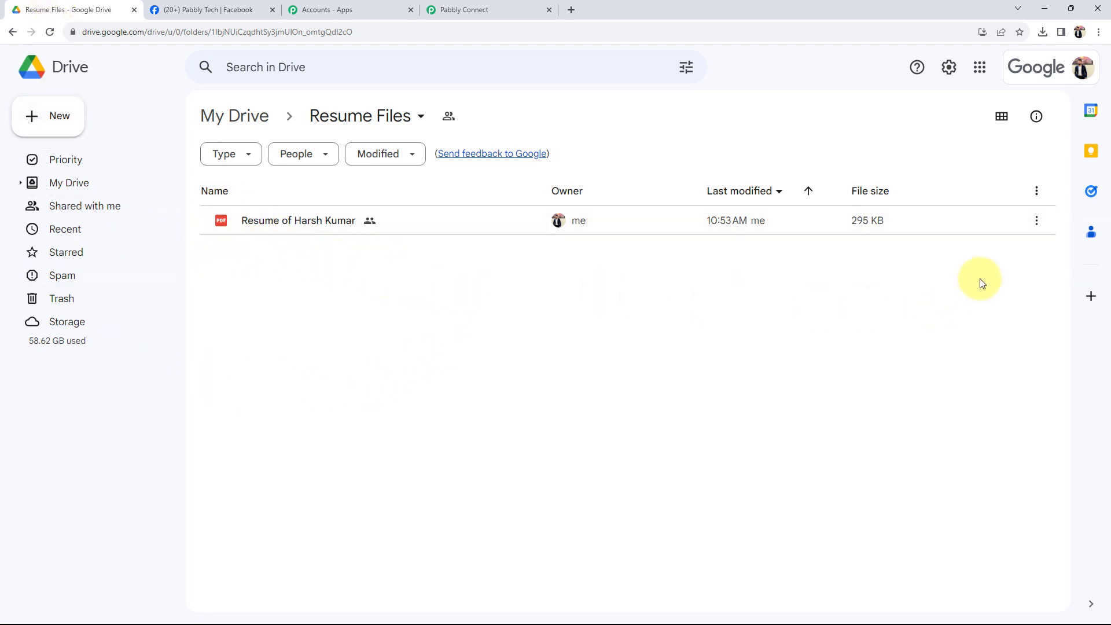
{"action": "left_click", "coordinate": [217, 8]}
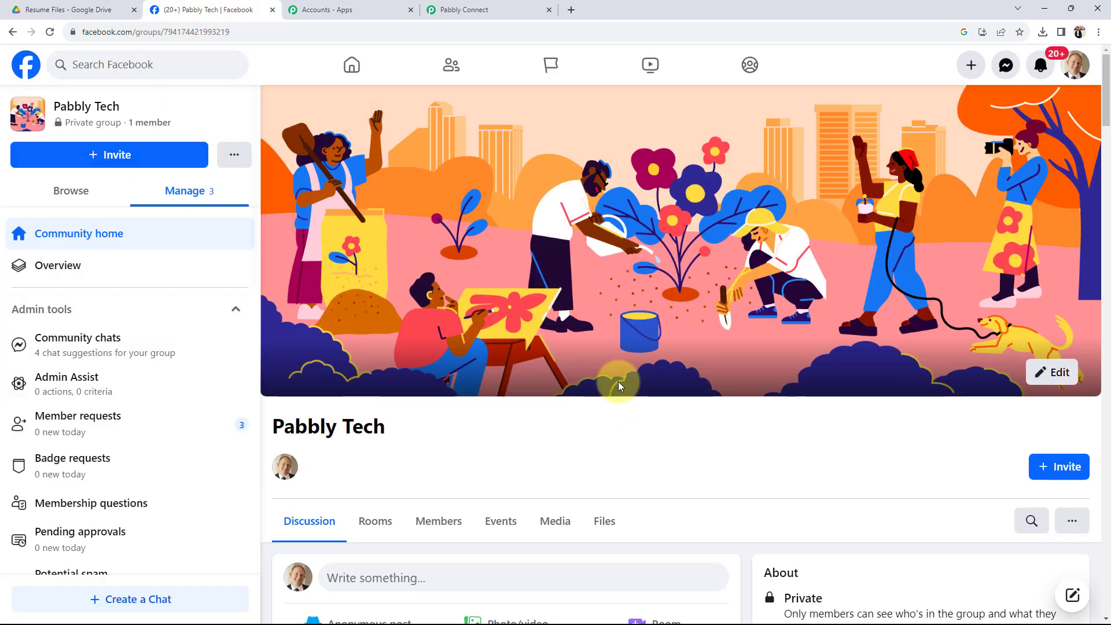
{"action": "scroll", "coordinate": [364, 431], "scroll_direction": "down", "scroll_amount": 2}
{"action": "left_click", "coordinate": [488, 10]}
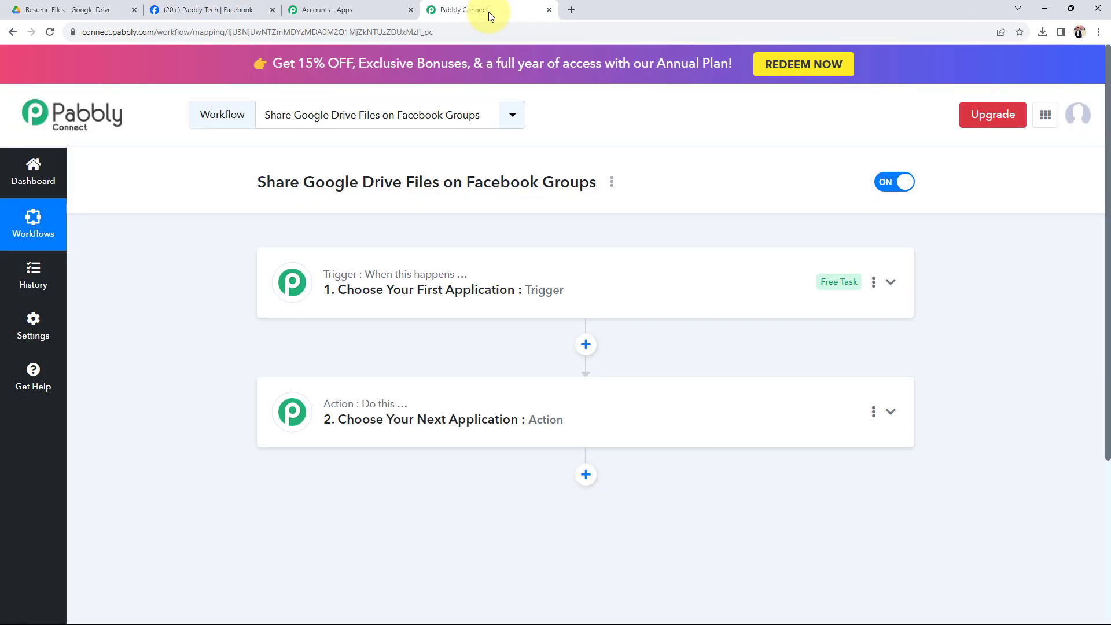
Choose Google Drive as the application for the workflow's trigger
{"action": "left_click", "coordinate": [389, 283]}
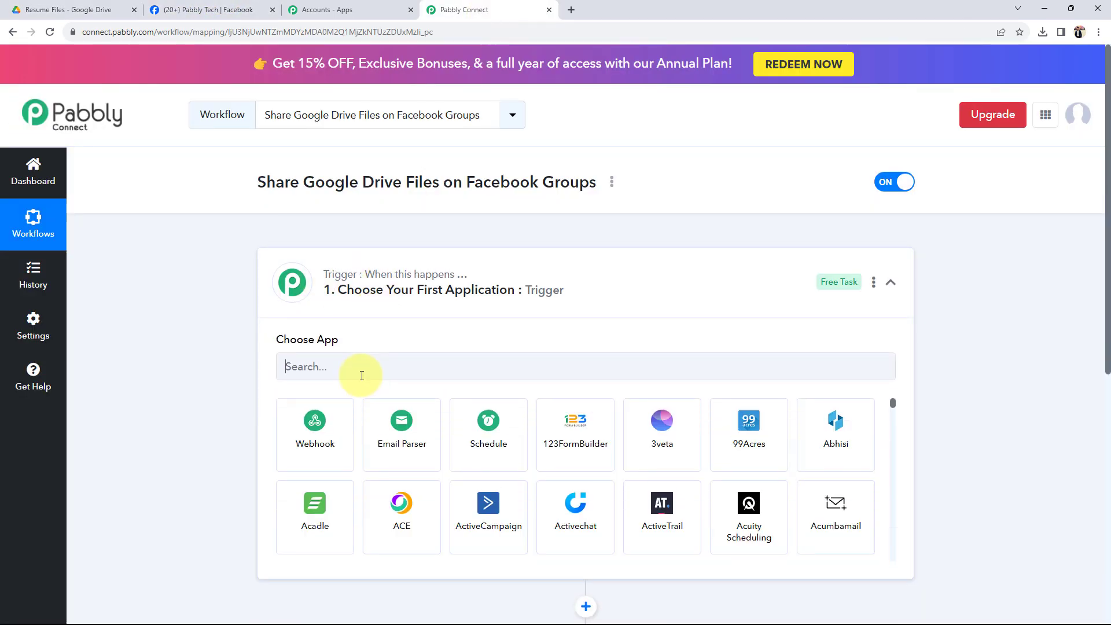
{"action": "left_click", "coordinate": [360, 372]}
{"action": "type", "text": "go"}
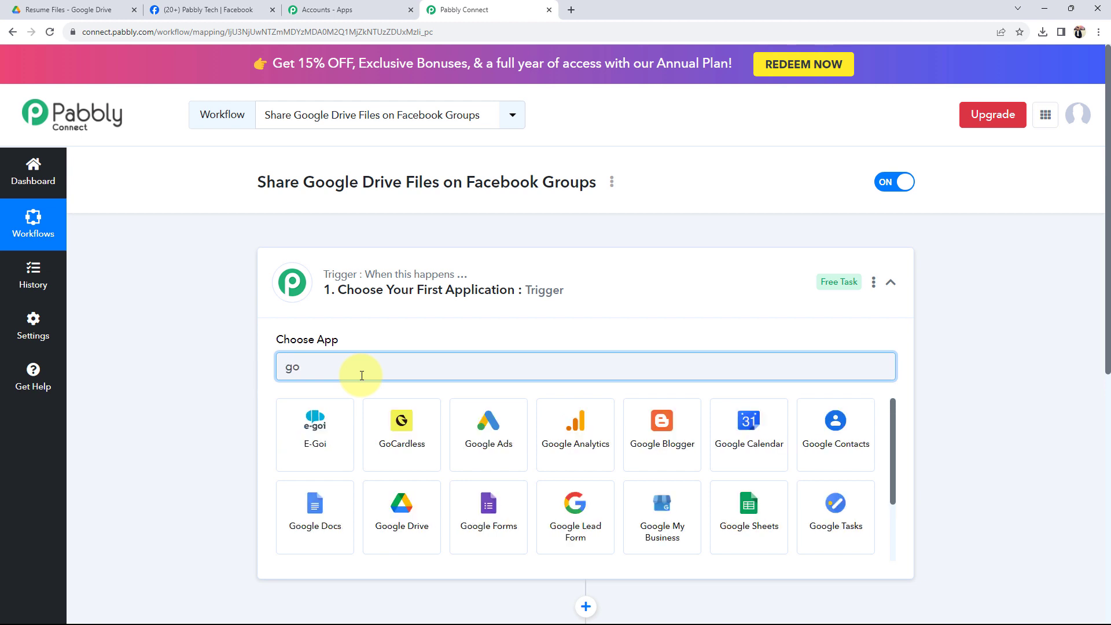
{"action": "type", "text": "og"}
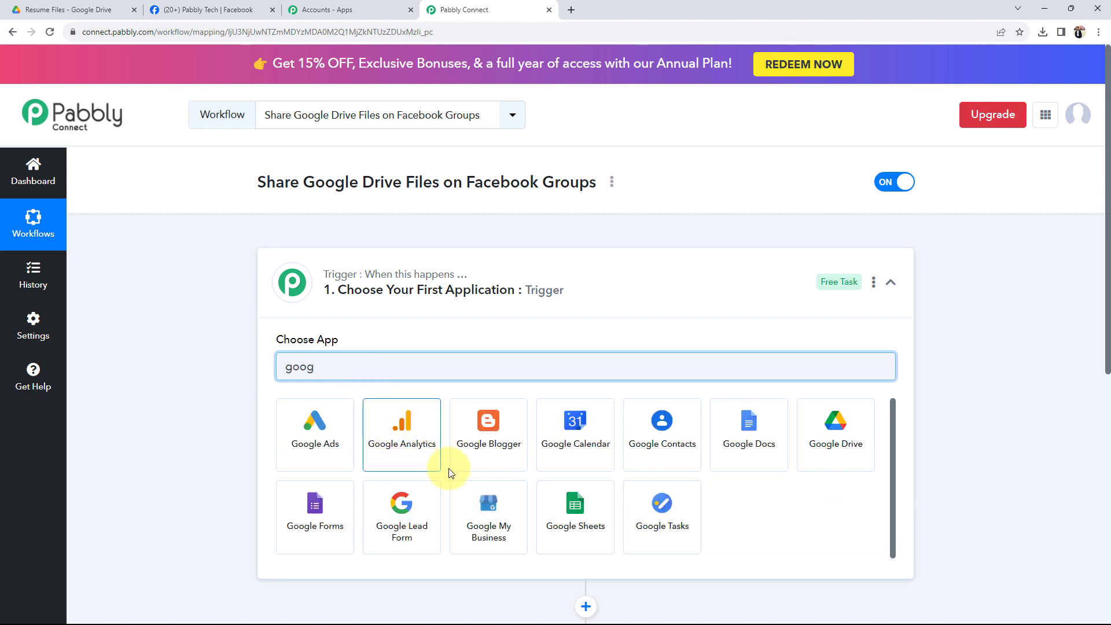
{"action": "left_click", "coordinate": [835, 434]}
Choose Facebook Groups as the application for the workflow's action step
{"action": "scroll", "coordinate": [134, 400], "scroll_direction": "down", "scroll_amount": 3}
{"action": "left_click", "coordinate": [416, 405]}
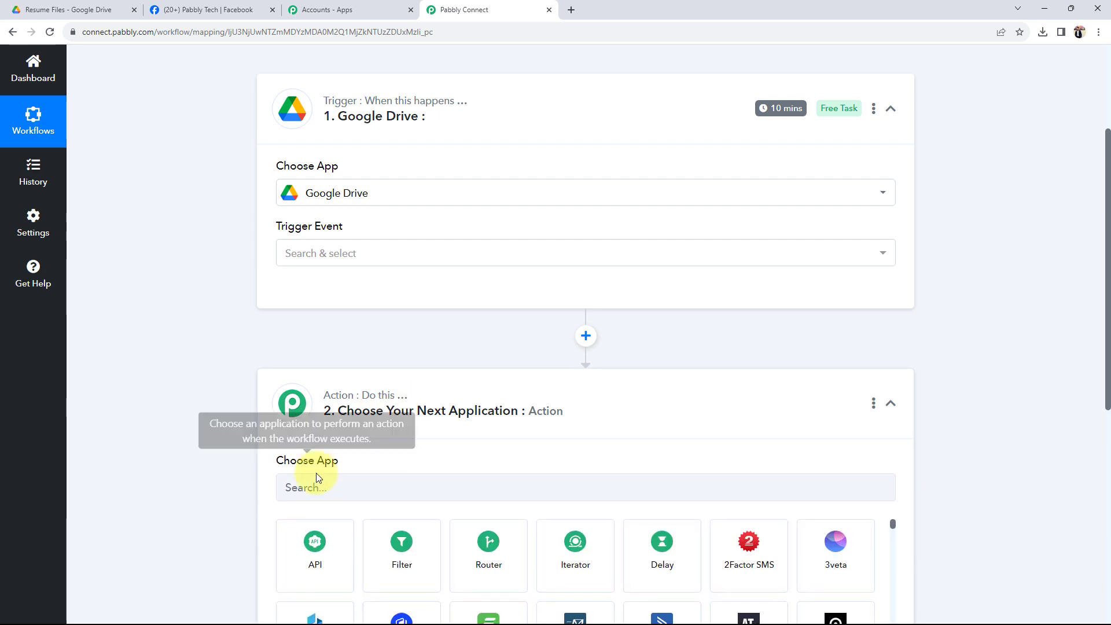
{"action": "scroll", "coordinate": [199, 417], "scroll_direction": "down", "scroll_amount": 2}
{"action": "type", "text": "f"}
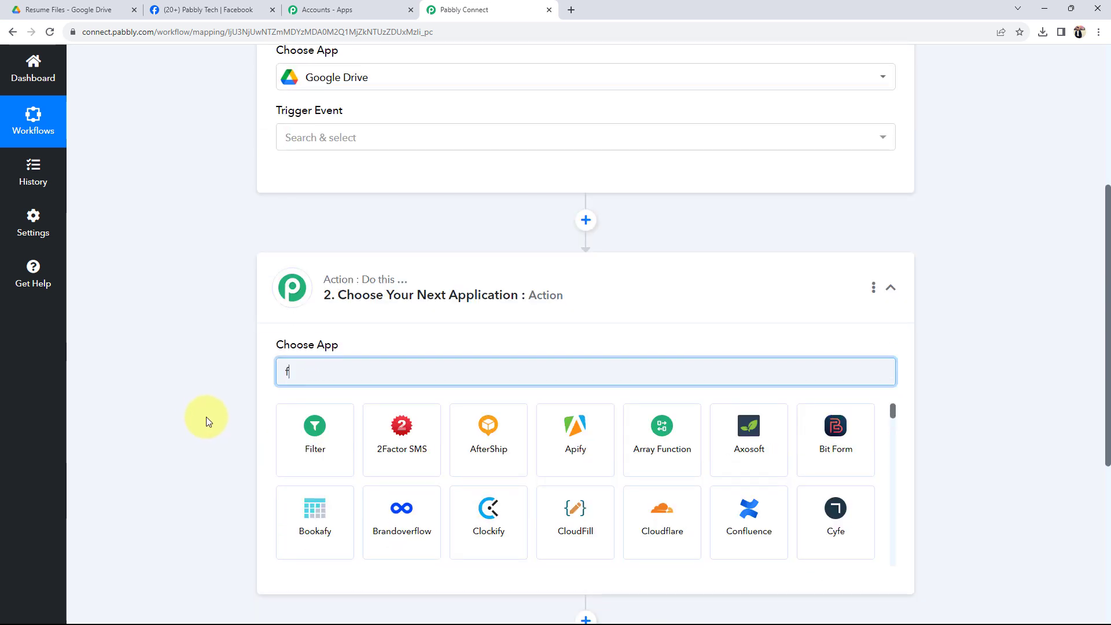
{"action": "type", "text": "aceboo"}
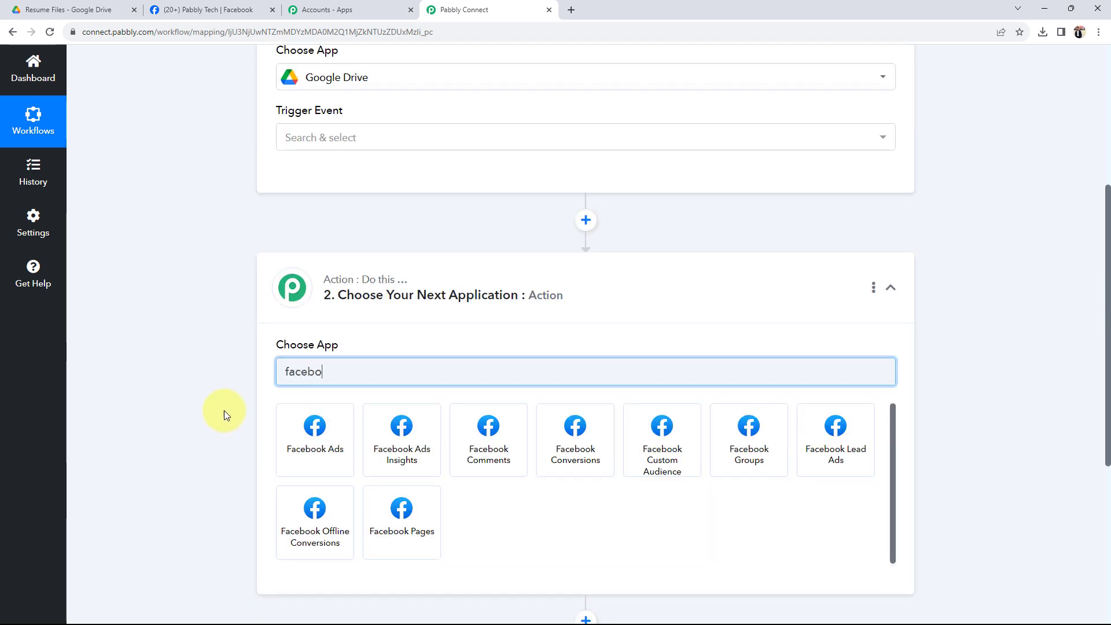
{"action": "left_click", "coordinate": [777, 465]}
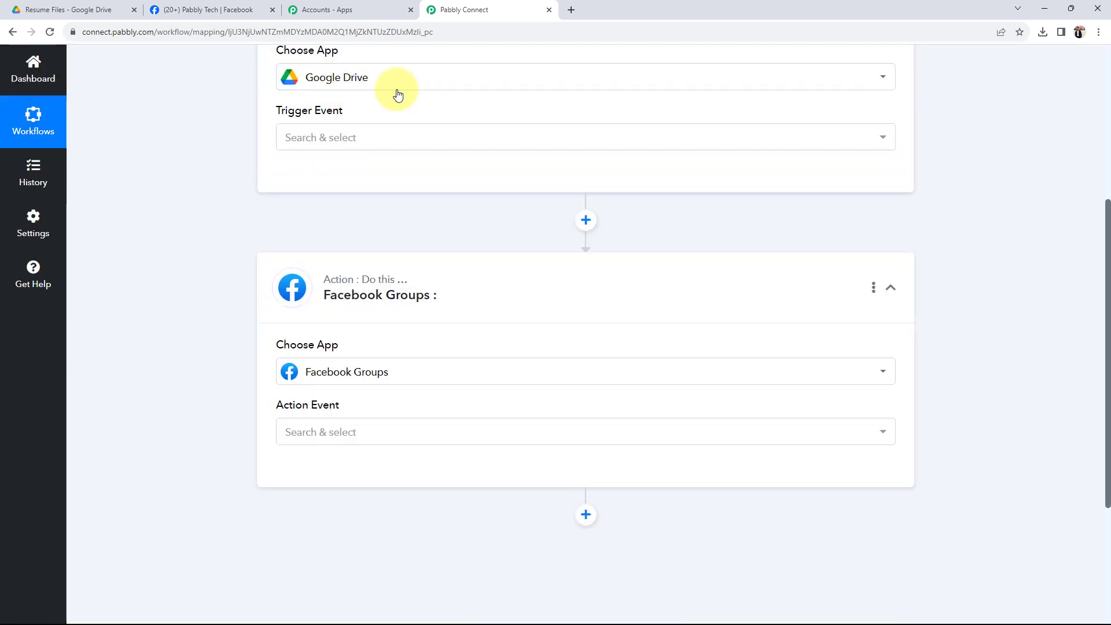
Set the Google Drive trigger event to New File in Specific Folder
{"action": "scroll", "coordinate": [239, 255], "scroll_direction": "up", "scroll_amount": 2}
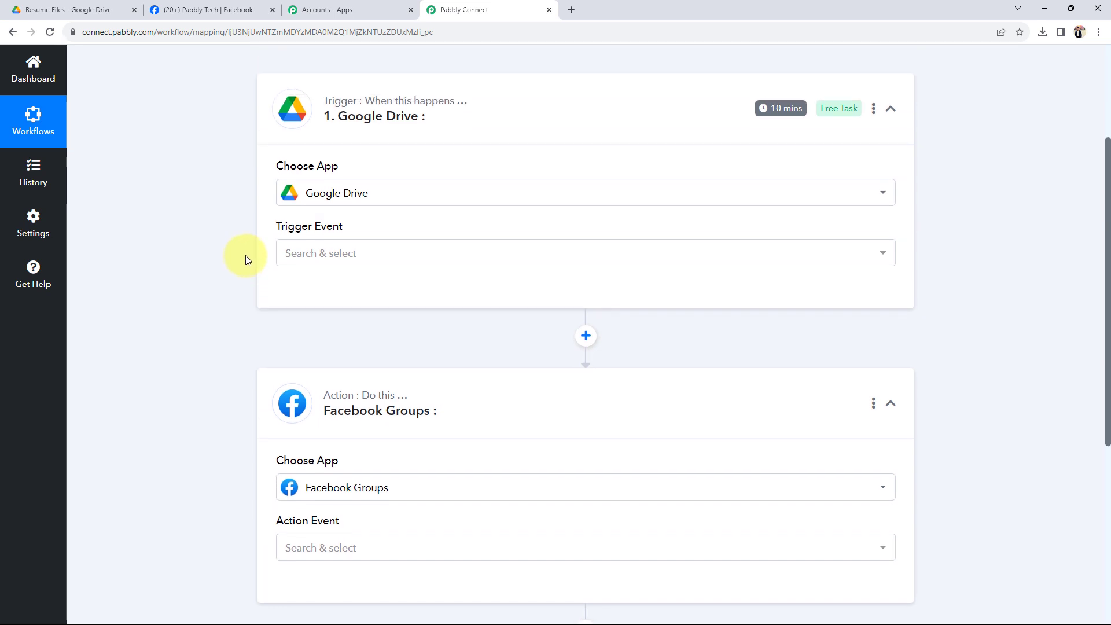
{"action": "left_click", "coordinate": [313, 257]}
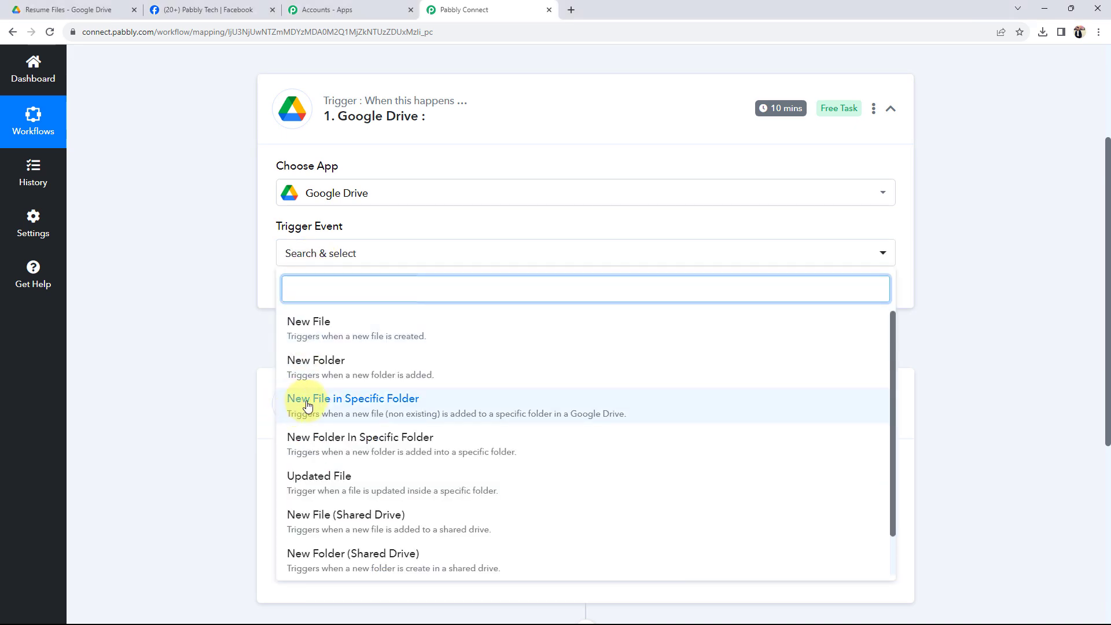
{"action": "left_click", "coordinate": [394, 405]}
{"action": "left_click", "coordinate": [92, 7]}
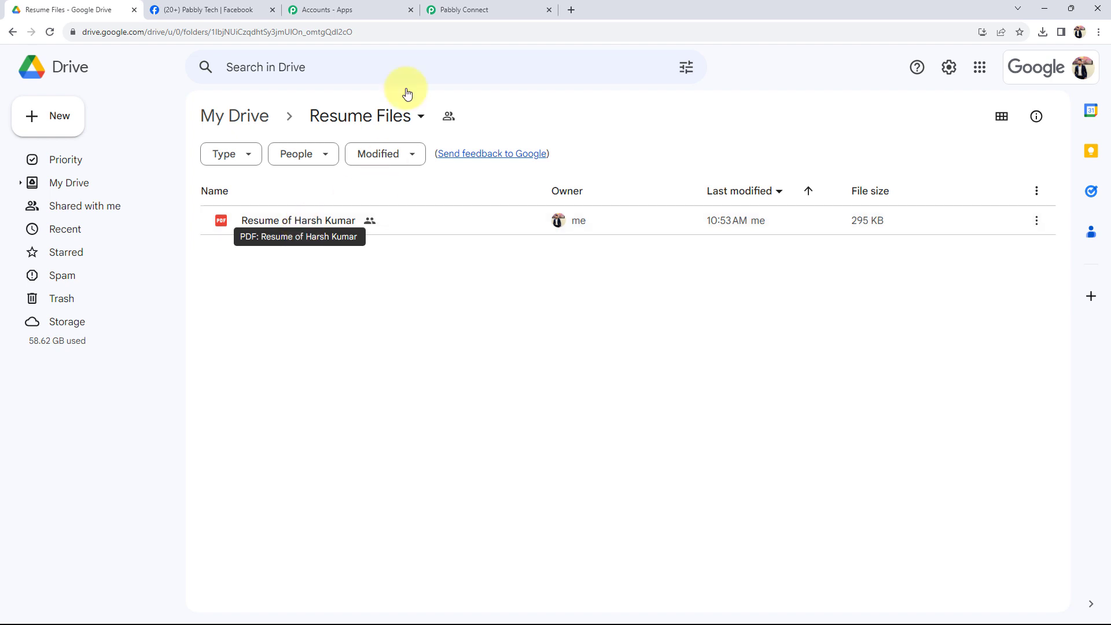
{"action": "left_click", "coordinate": [439, 9]}
{"action": "left_click", "coordinate": [314, 258]}
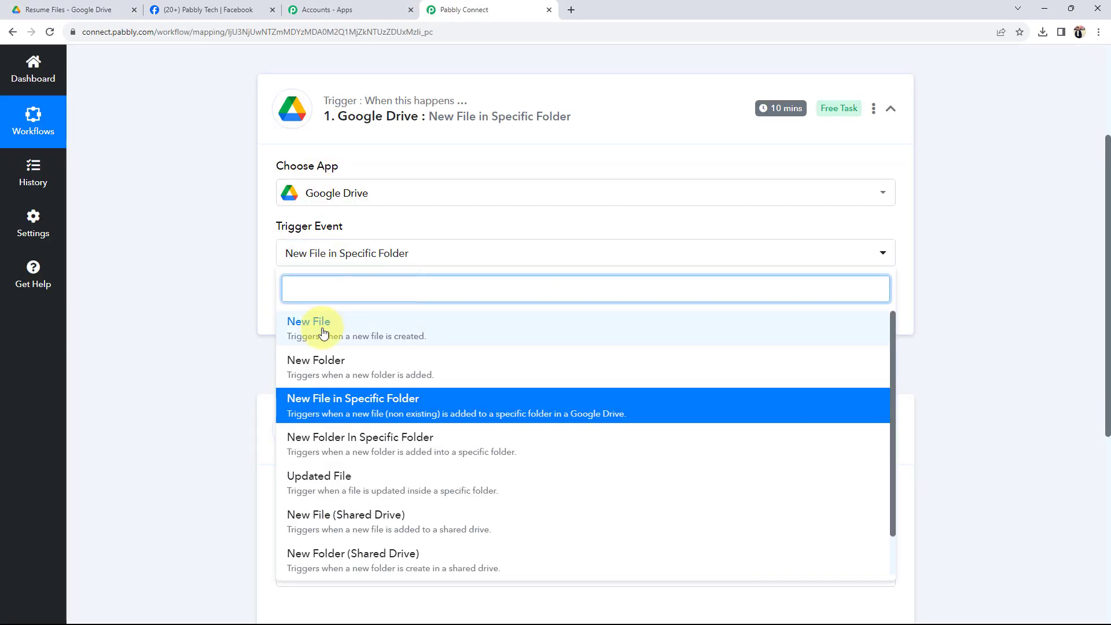
{"action": "left_click", "coordinate": [73, 10]}
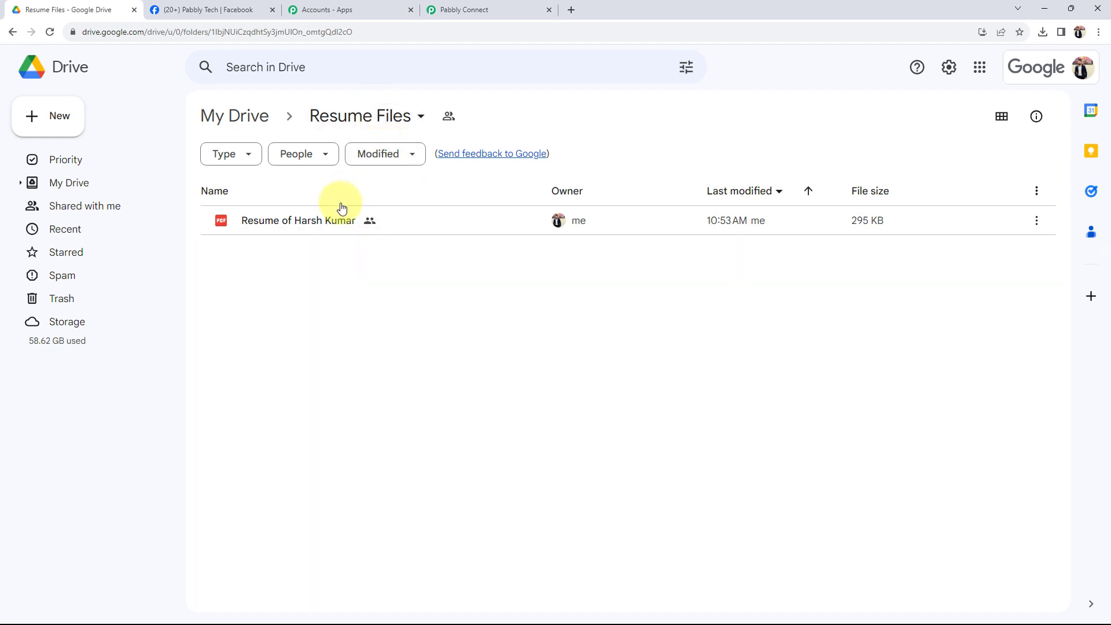
{"action": "left_click", "coordinate": [457, 9]}
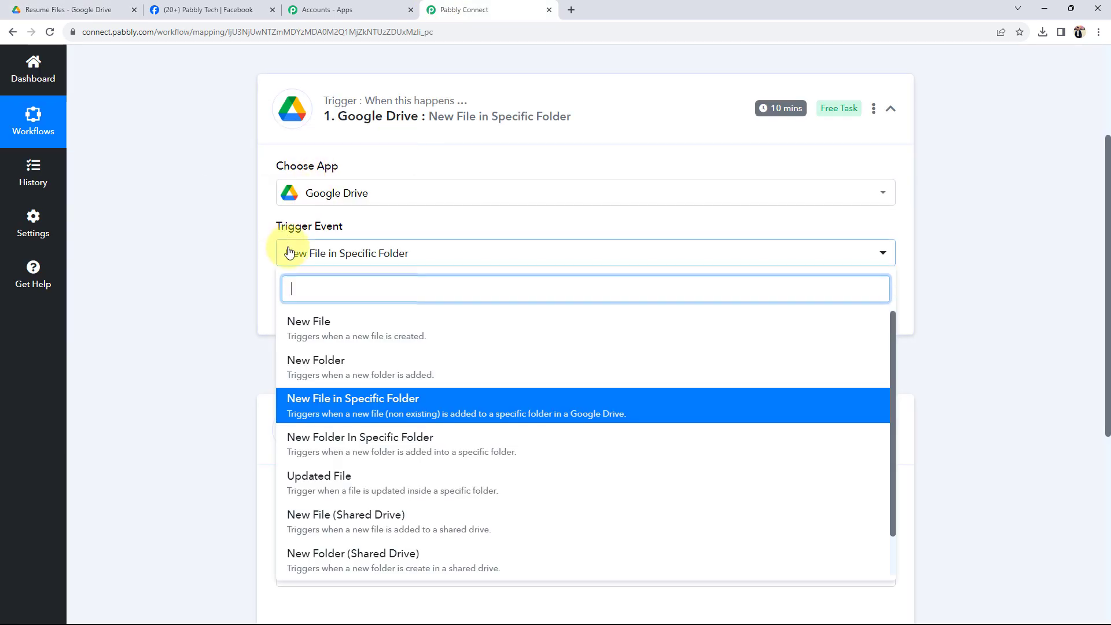
{"action": "left_click", "coordinate": [310, 398]}
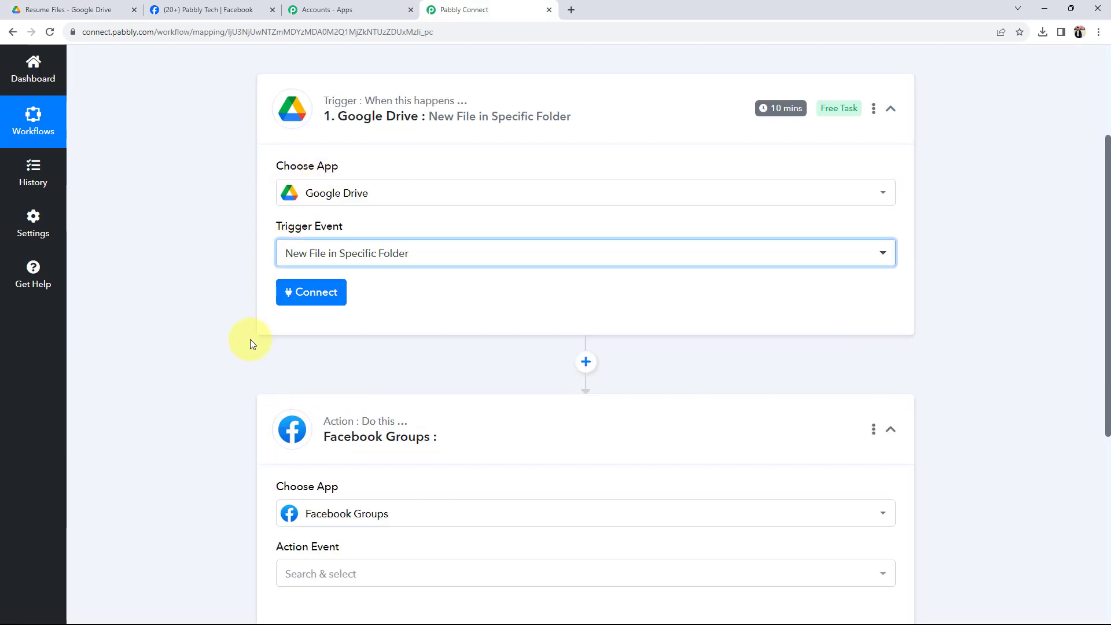
Set the action event of the Facebook Groups step to Post Message
{"action": "scroll", "coordinate": [233, 287], "scroll_direction": "down", "scroll_amount": 2}
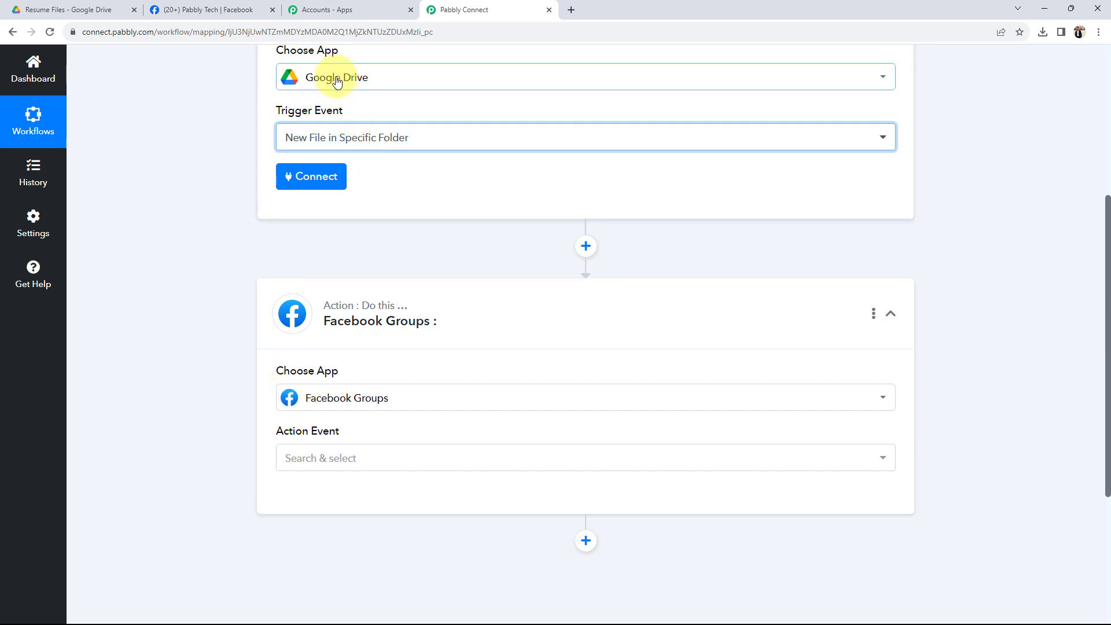
{"action": "scroll", "coordinate": [204, 382], "scroll_direction": "down", "scroll_amount": 2}
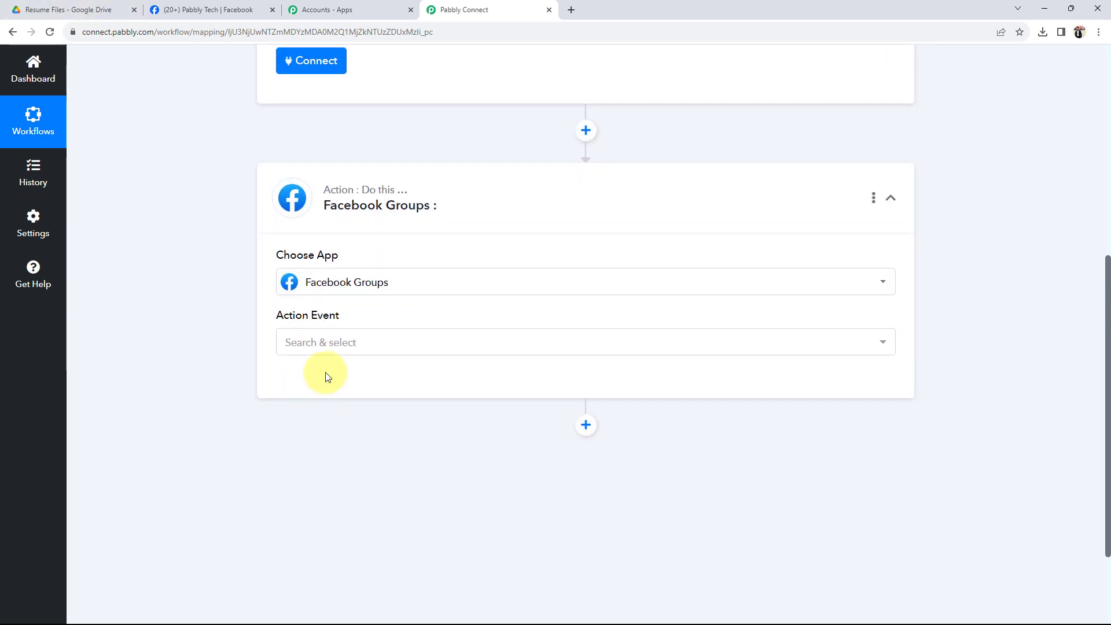
{"action": "left_click", "coordinate": [292, 342]}
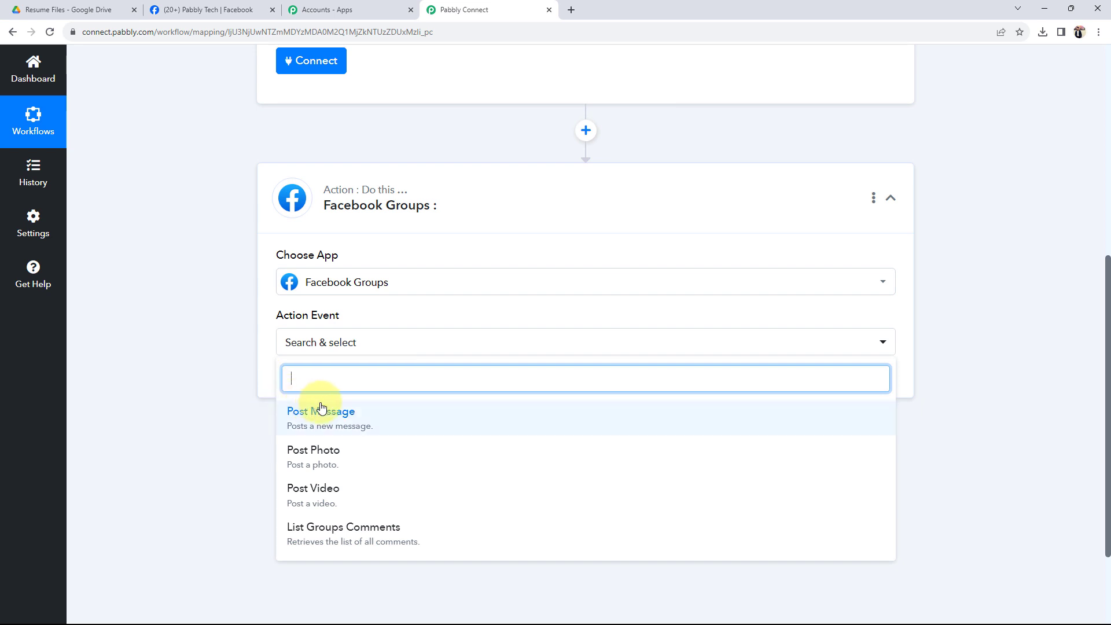
{"action": "left_click", "coordinate": [347, 412]}
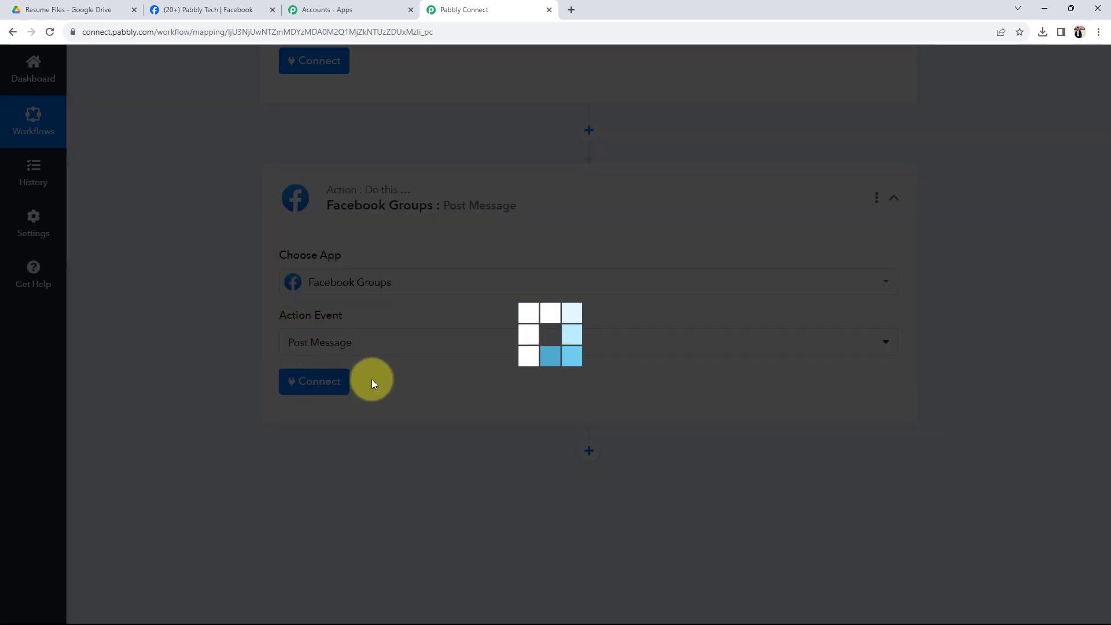
Connect the trigger to Google Drive with a new connection, signing in with Google and allowing Pabbly Connect Drive access to the account
{"action": "scroll", "coordinate": [149, 381], "scroll_direction": "up", "scroll_amount": 8}
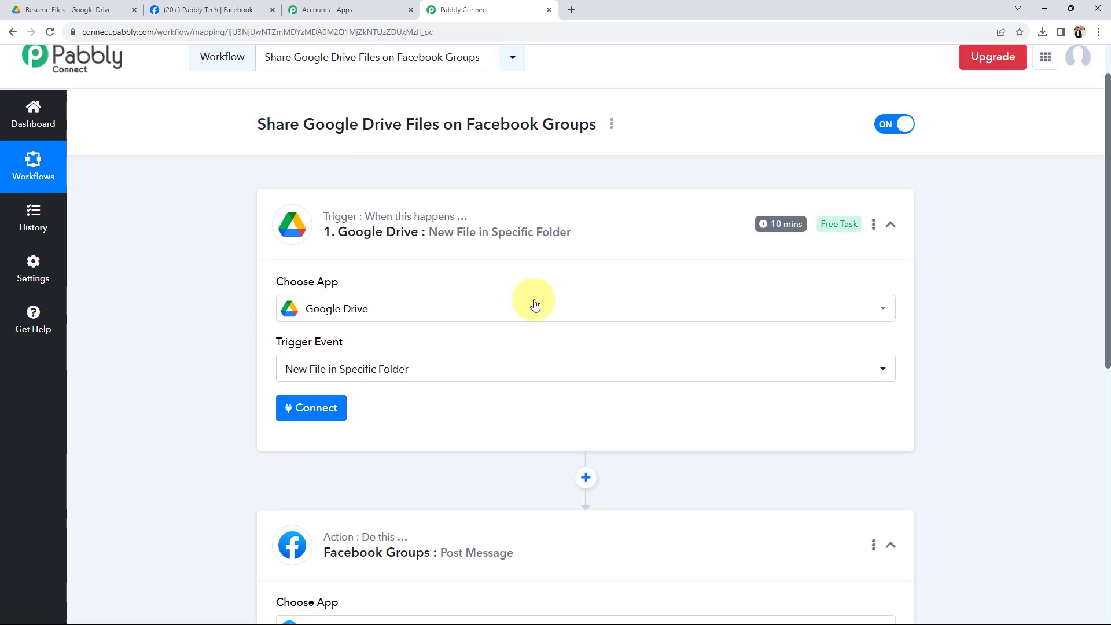
{"action": "scroll", "coordinate": [119, 342], "scroll_direction": "down", "scroll_amount": 1}
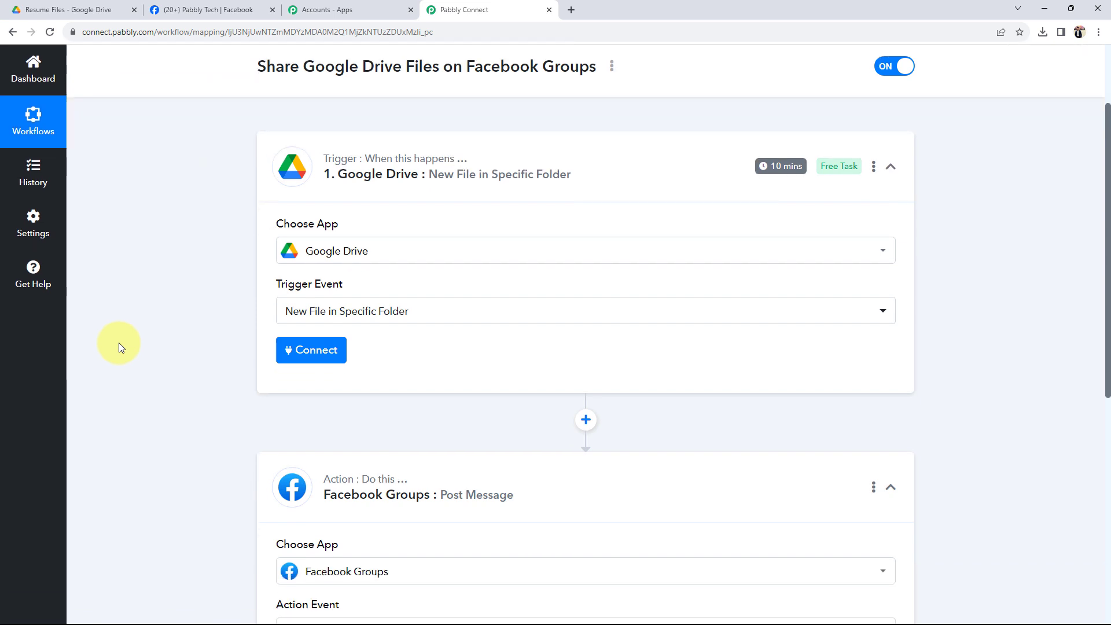
{"action": "scroll", "coordinate": [240, 360], "scroll_direction": "down", "scroll_amount": 1}
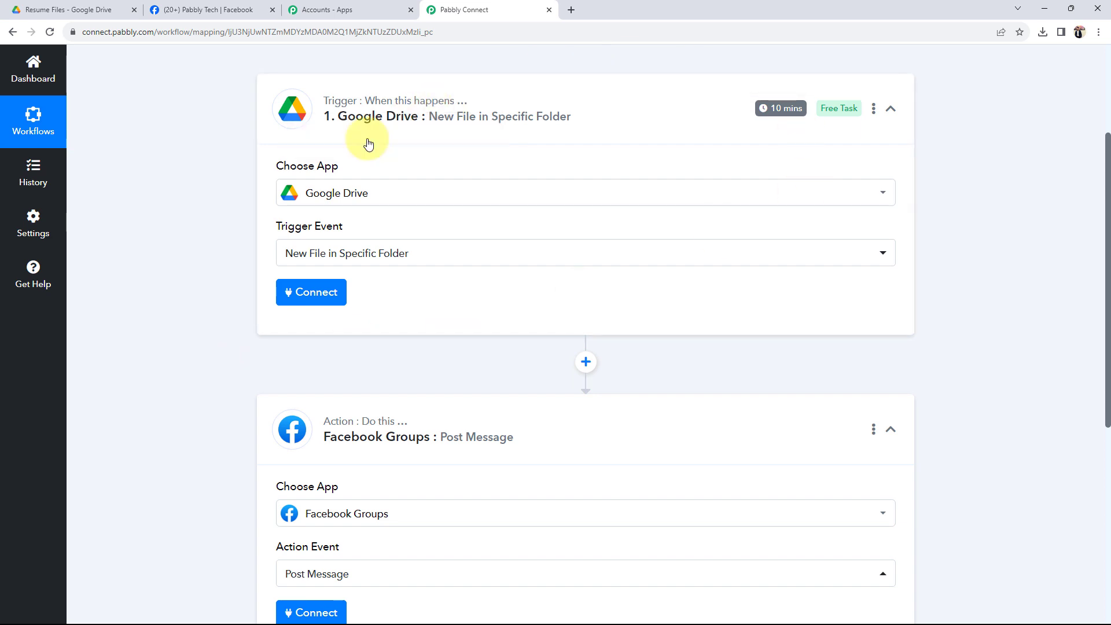
{"action": "left_click", "coordinate": [305, 290]}
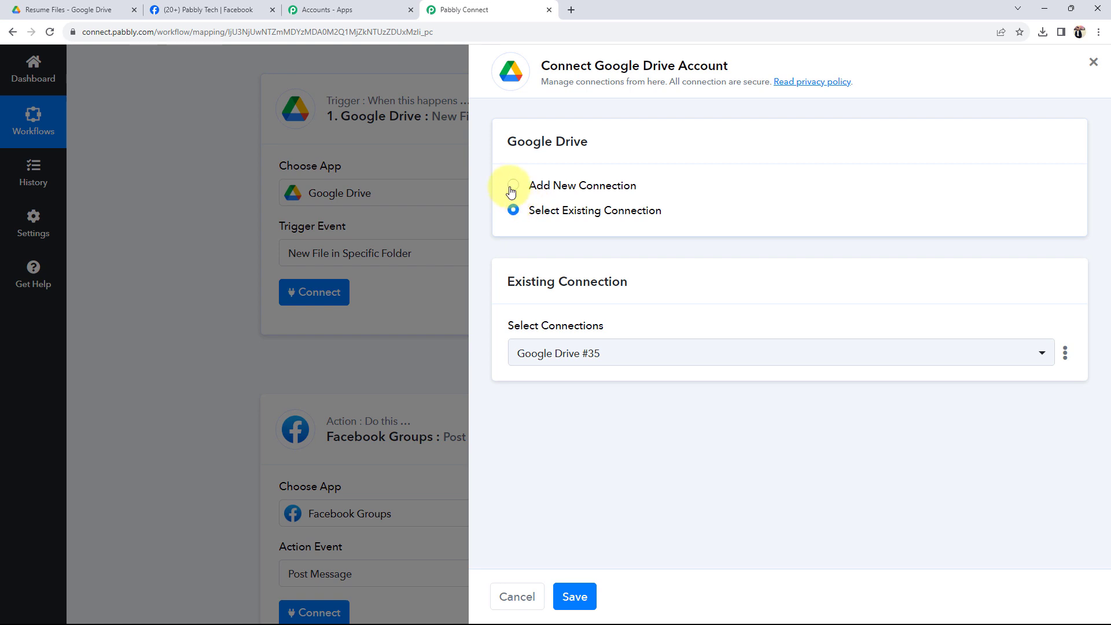
{"action": "left_click", "coordinate": [507, 187]}
{"action": "left_click", "coordinate": [615, 354]}
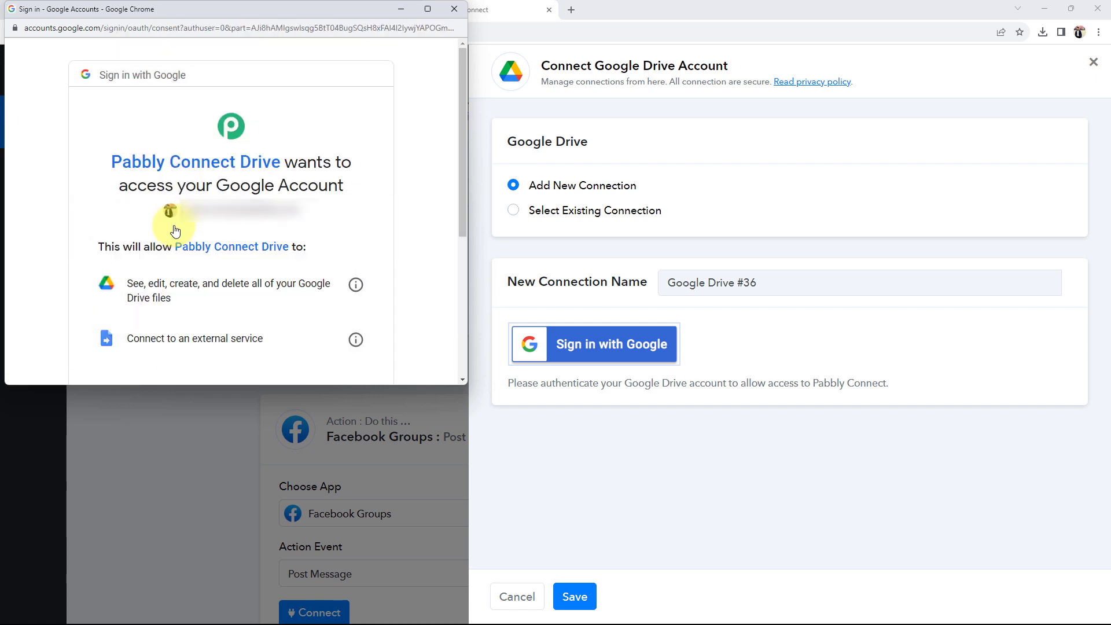
{"action": "scroll", "coordinate": [174, 234], "scroll_direction": "down", "scroll_amount": 5}
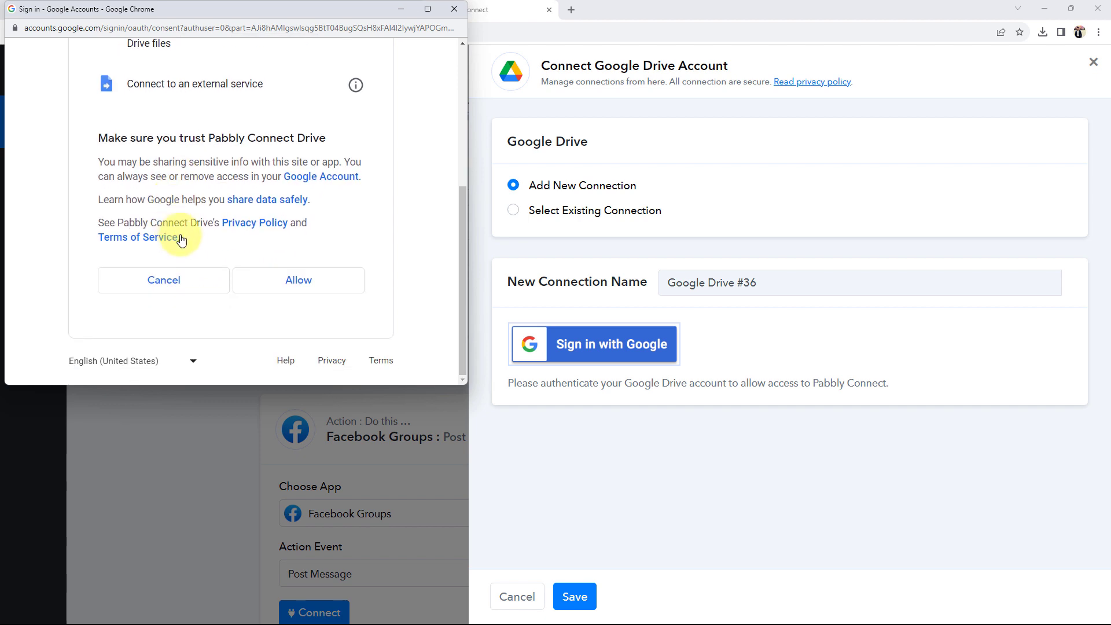
{"action": "left_click", "coordinate": [294, 282]}
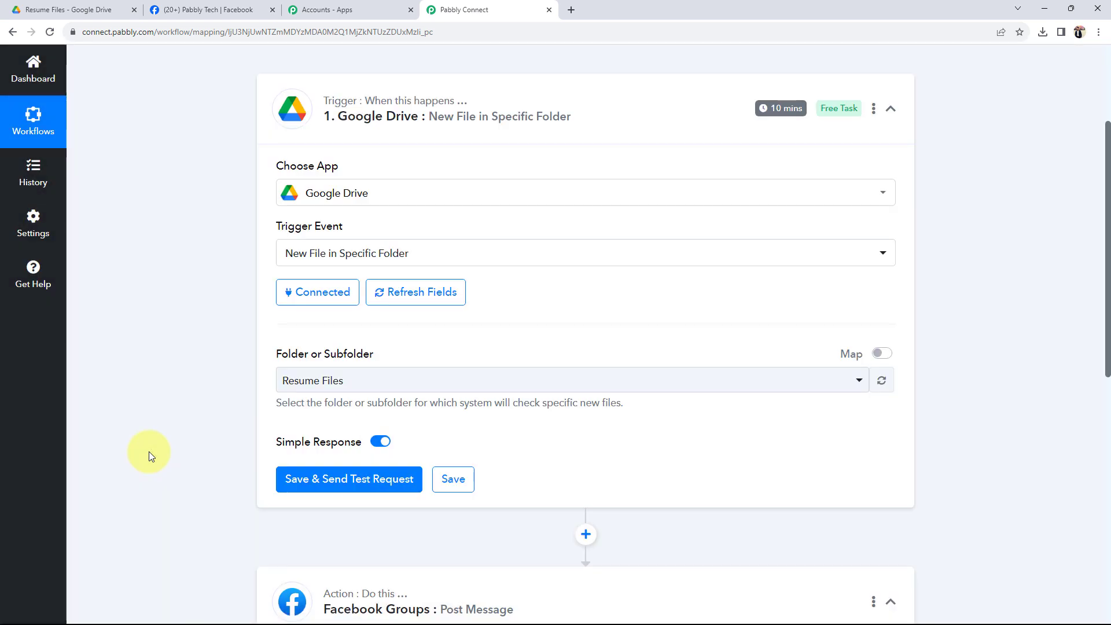
Select Resume Files as the folder the Google Drive trigger checks for new files, matching the folder open in Google Drive
{"action": "scroll", "coordinate": [148, 451], "scroll_direction": "down", "scroll_amount": 1}
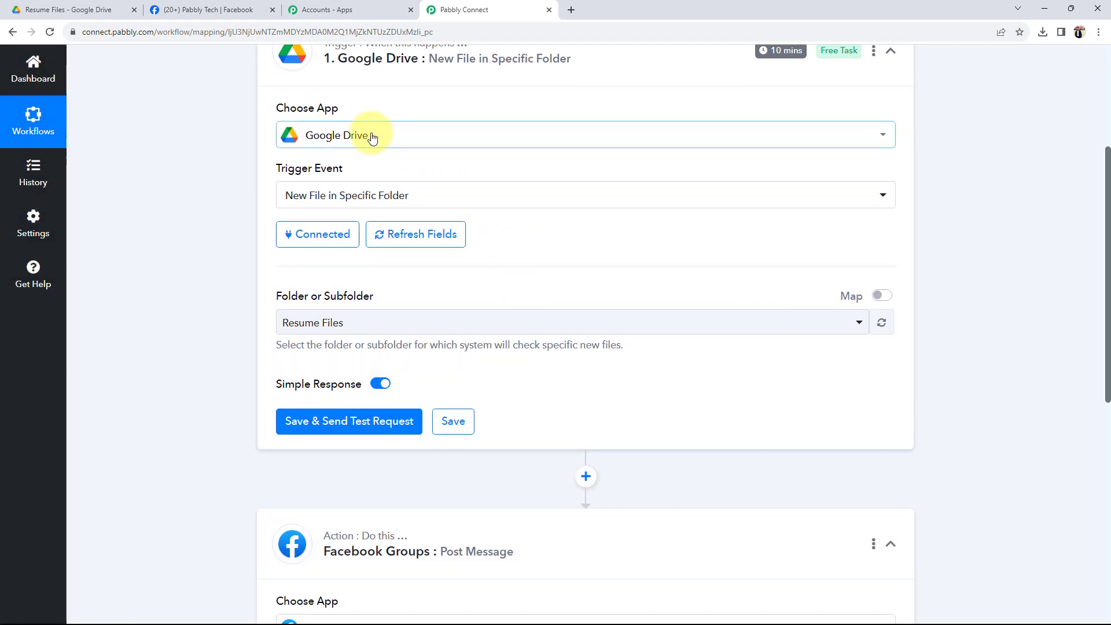
{"action": "scroll", "coordinate": [208, 290], "scroll_direction": "down", "scroll_amount": 1}
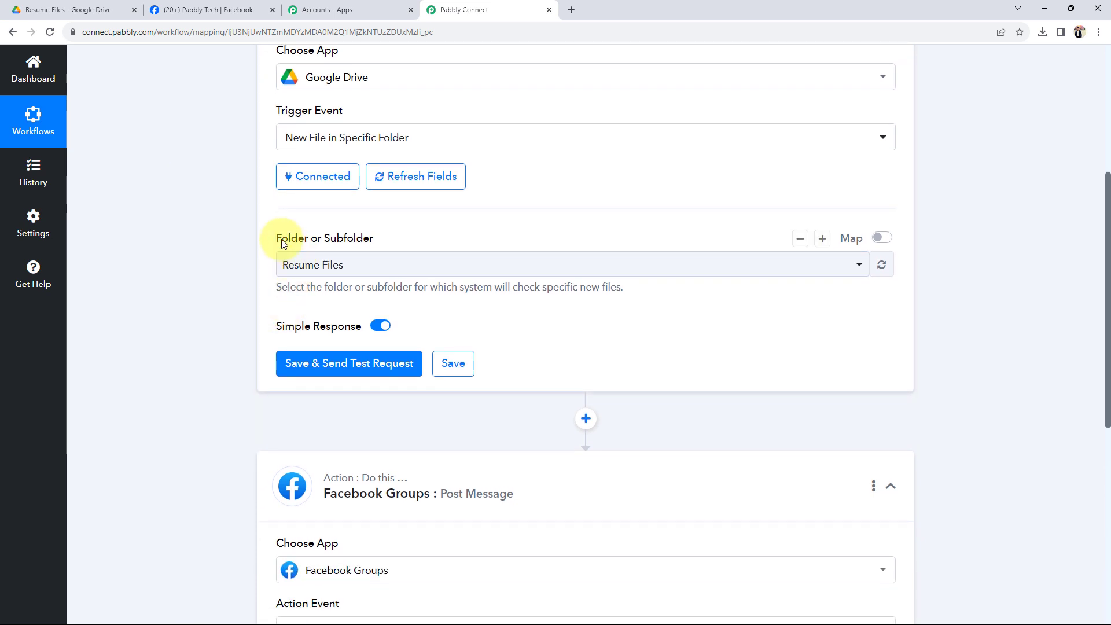
{"action": "left_click_drag", "start_coordinate": [276, 242], "coordinate": [303, 242]}
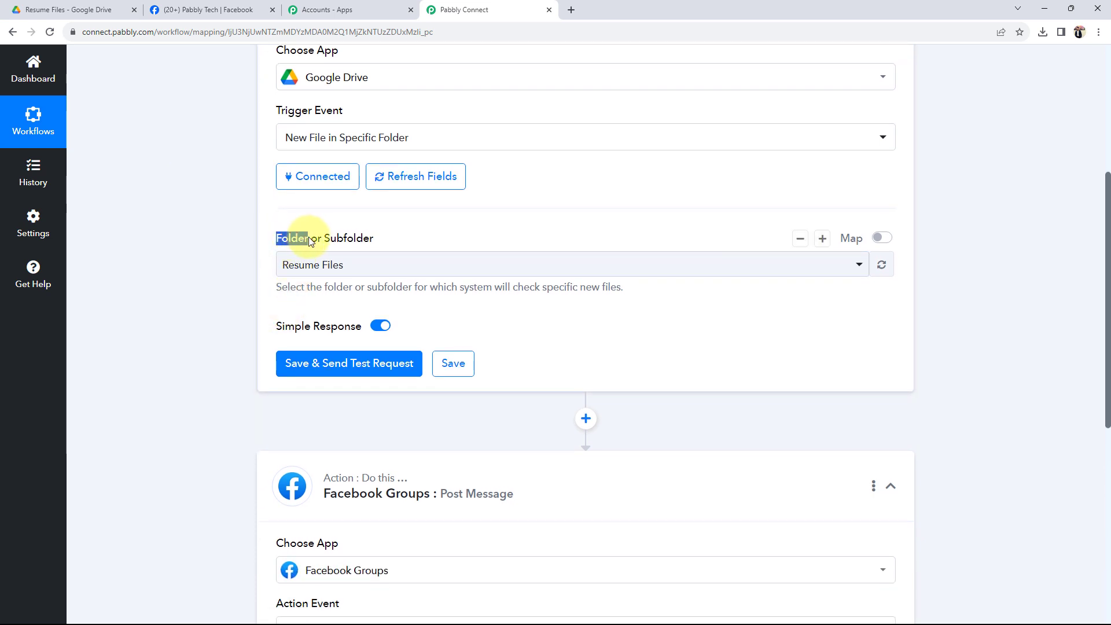
{"action": "left_click", "coordinate": [220, 253]}
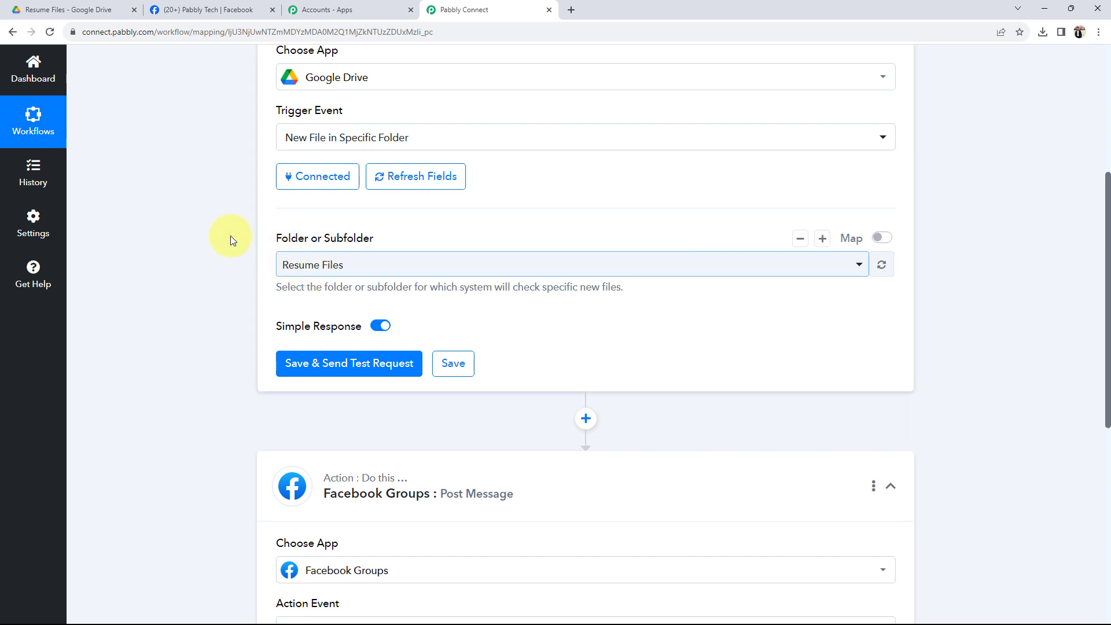
{"action": "left_click", "coordinate": [87, 6]}
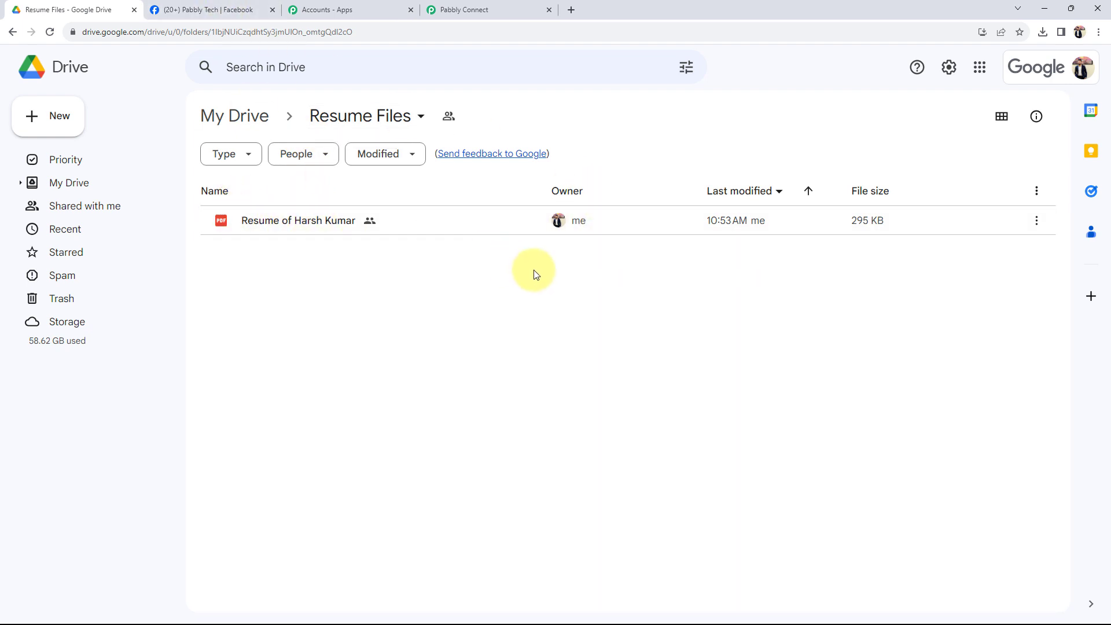
{"action": "left_click", "coordinate": [488, 11]}
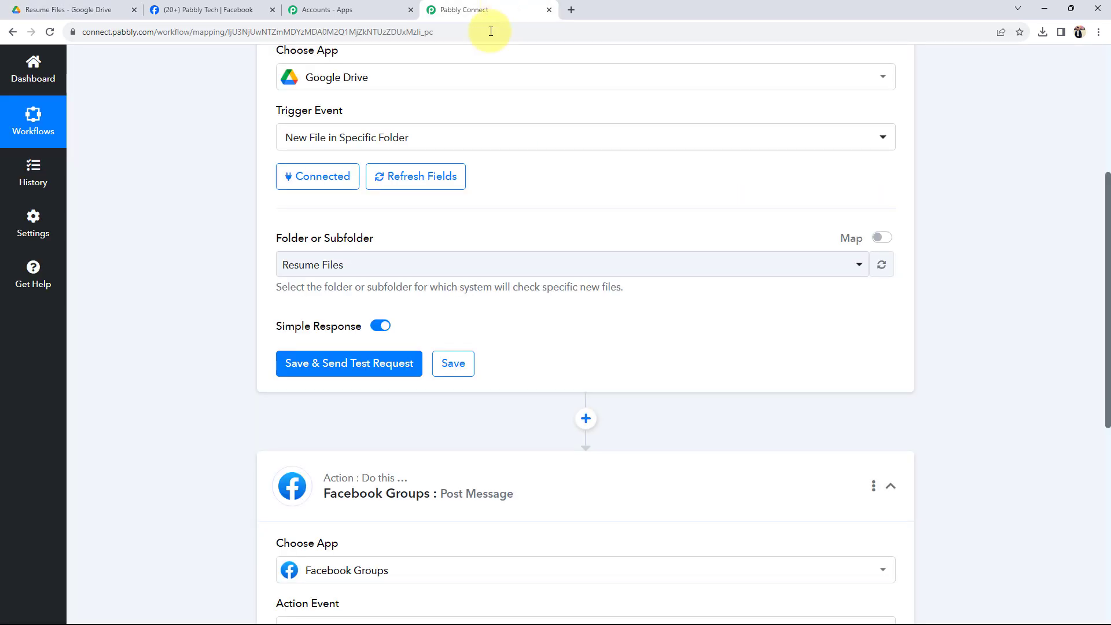
{"action": "left_click", "coordinate": [301, 264]}
{"action": "left_click", "coordinate": [304, 330]}
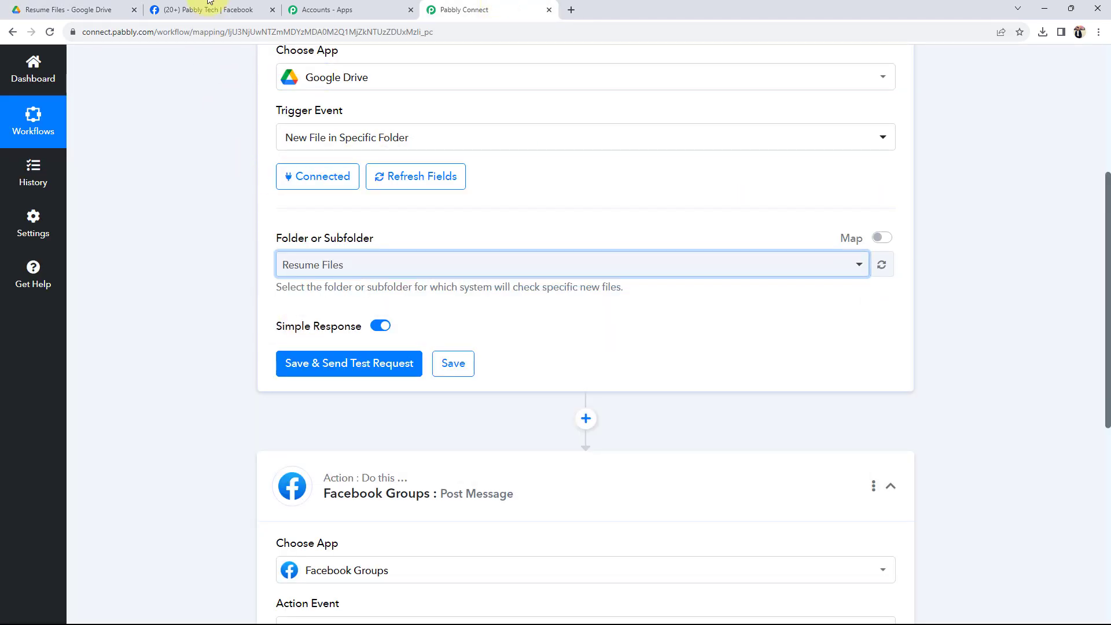
Check that the Resume Files folder in Google Drive holds a sample file, then save the trigger and send a test request
{"action": "left_click", "coordinate": [82, 9]}
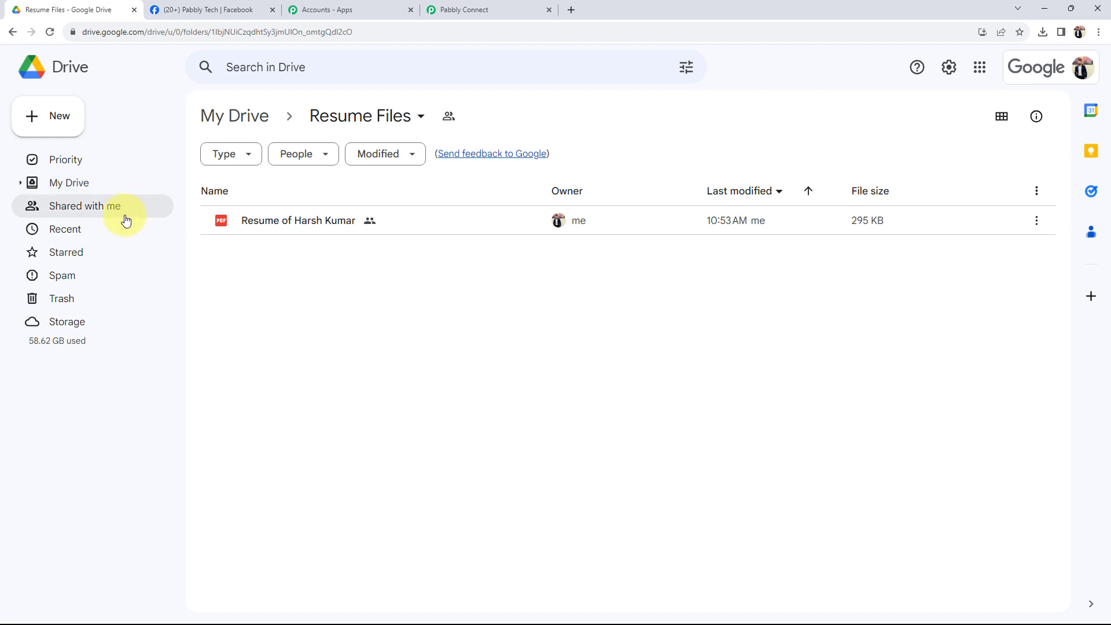
{"action": "left_click", "coordinate": [513, 6]}
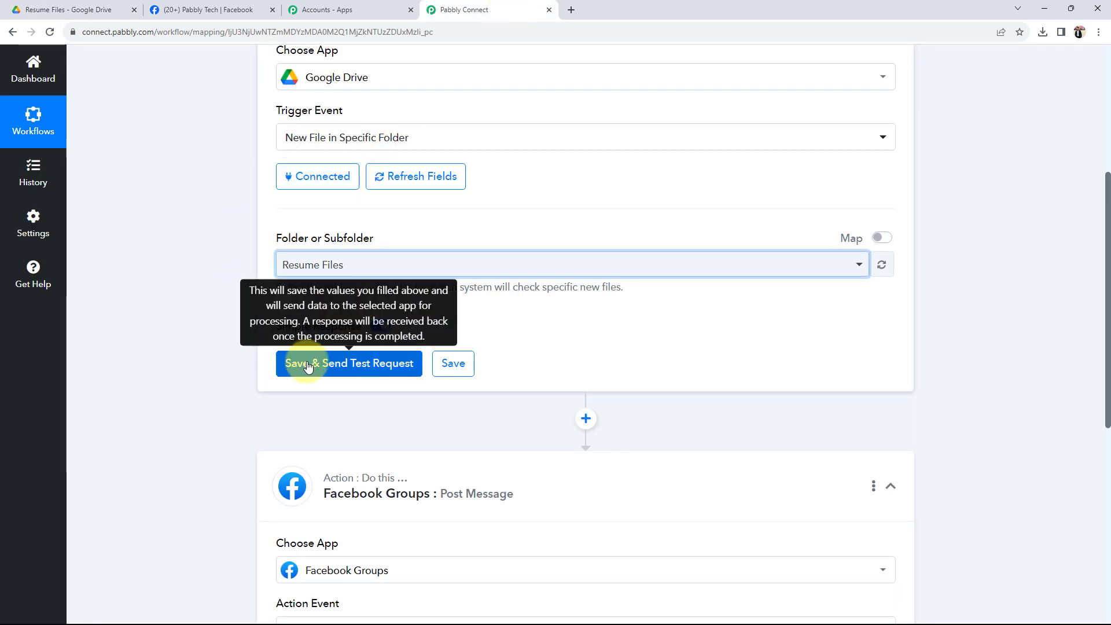
{"action": "left_click", "coordinate": [103, 10]}
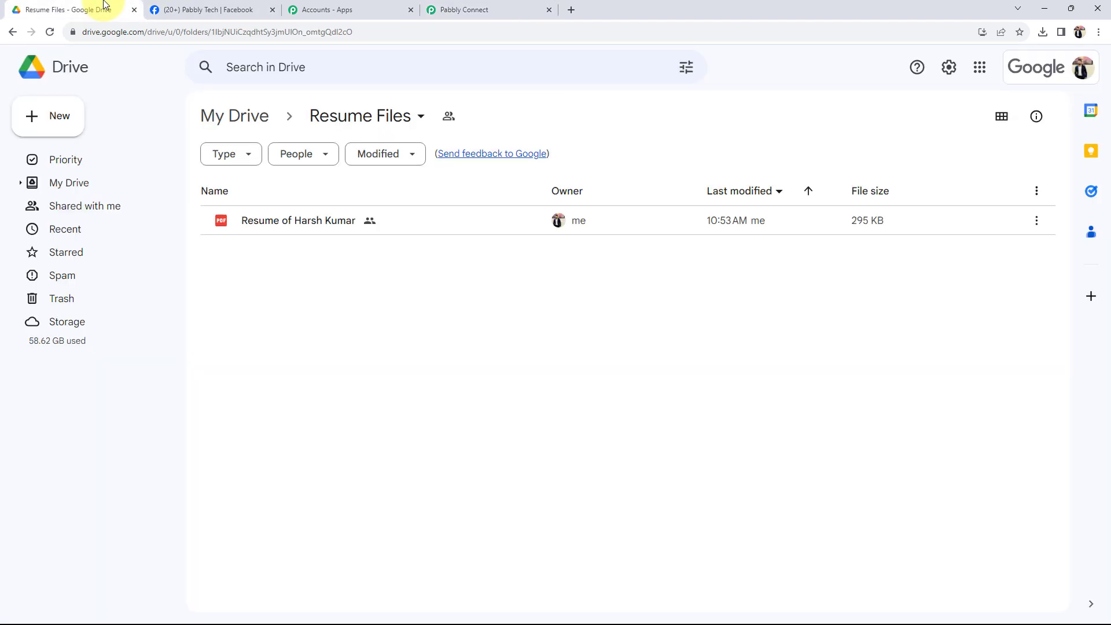
{"action": "left_click", "coordinate": [444, 10]}
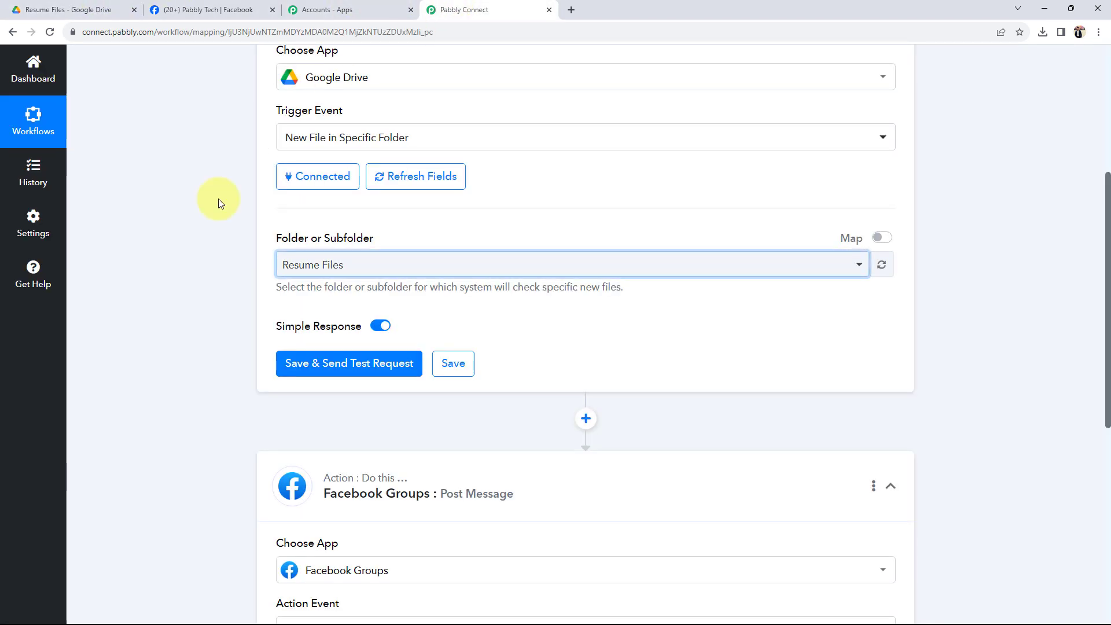
{"action": "left_click", "coordinate": [370, 364]}
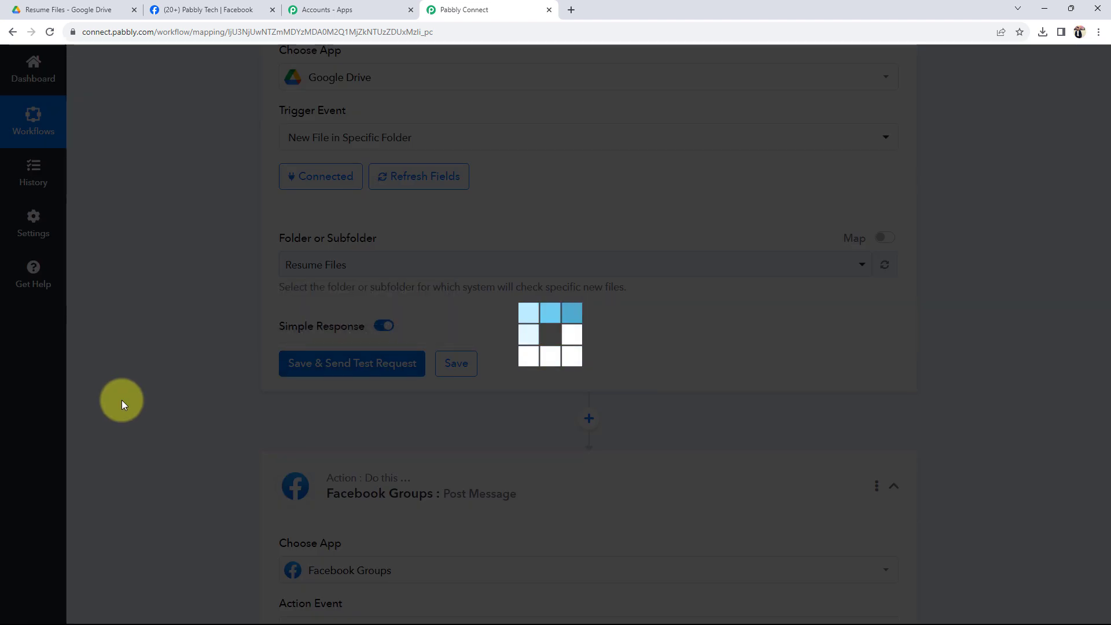
Examine the WebContentLink and Title in the trigger's test response and compare the title with the file in the Google Drive folder
{"action": "scroll", "coordinate": [163, 347], "scroll_direction": "down", "scroll_amount": 4}
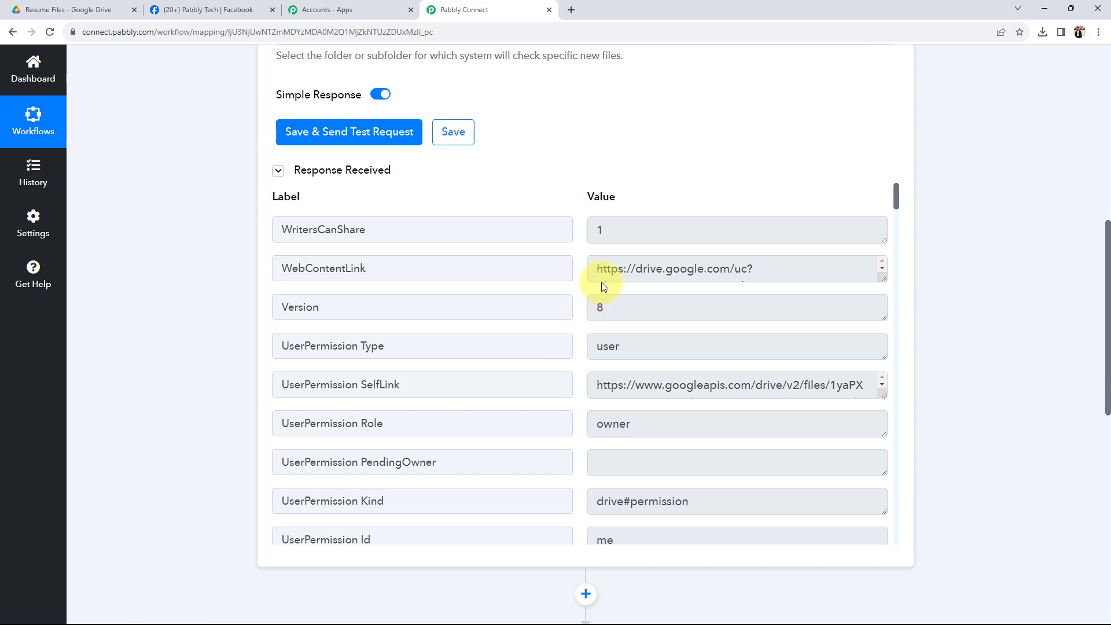
{"action": "left_click_drag", "start_coordinate": [598, 266], "coordinate": [800, 273]}
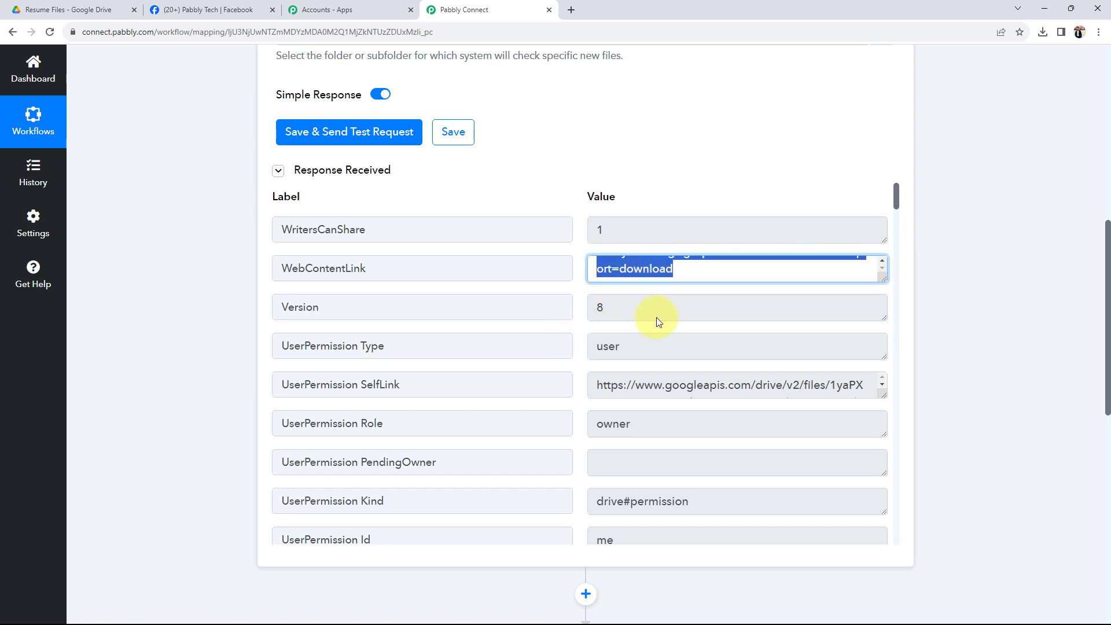
{"action": "scroll", "coordinate": [655, 335], "scroll_direction": "down", "scroll_amount": 4}
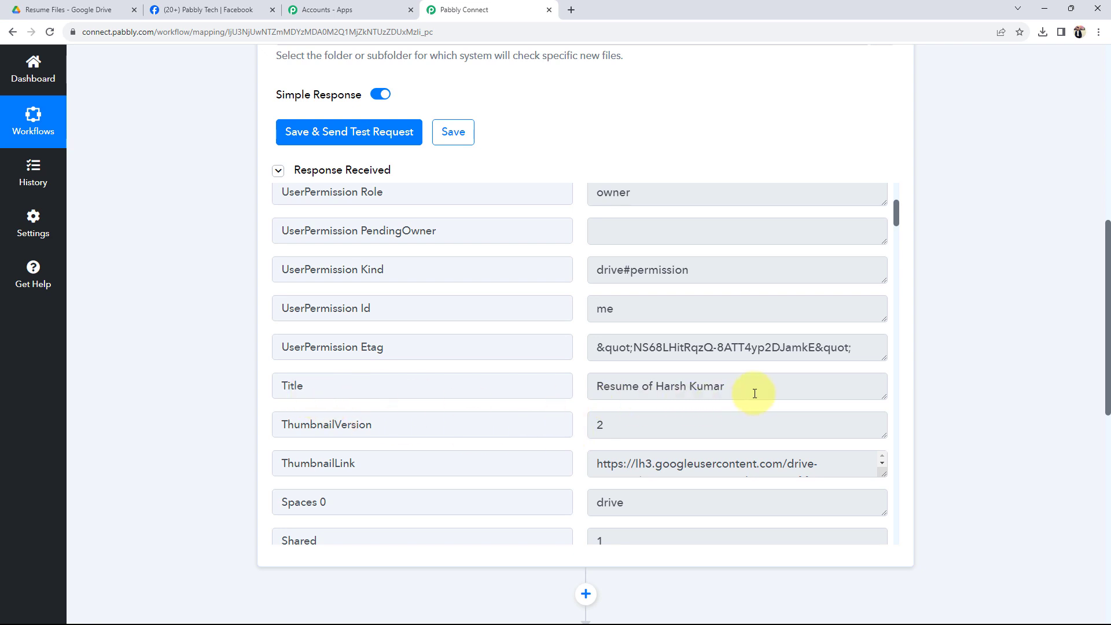
{"action": "left_click_drag", "start_coordinate": [752, 388], "coordinate": [540, 377]}
{"action": "left_click", "coordinate": [87, 10]}
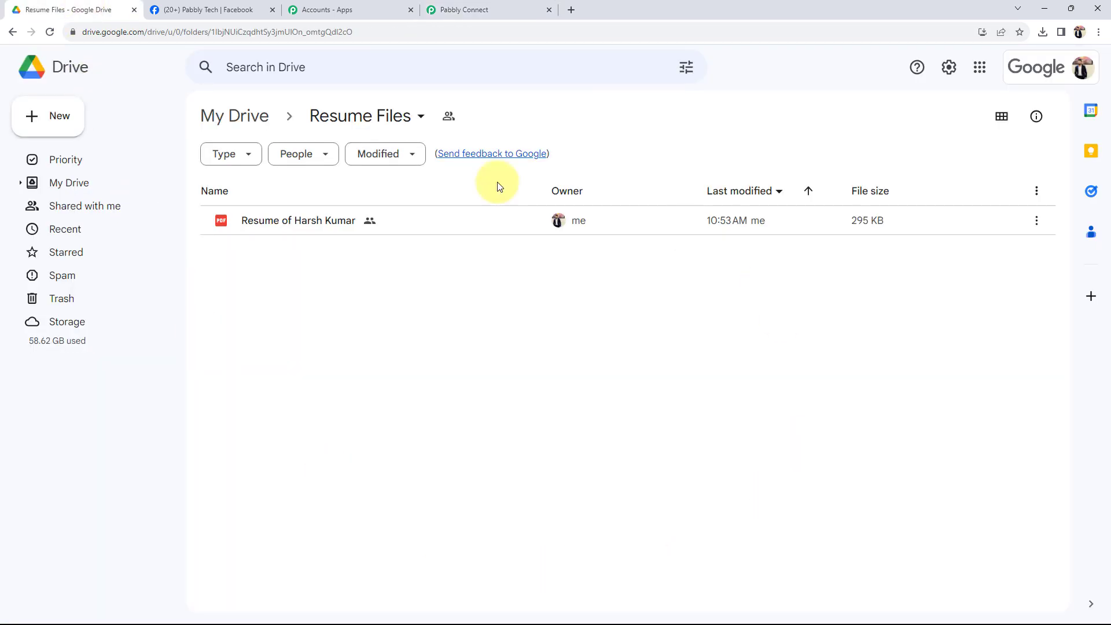
{"action": "left_click", "coordinate": [484, 8]}
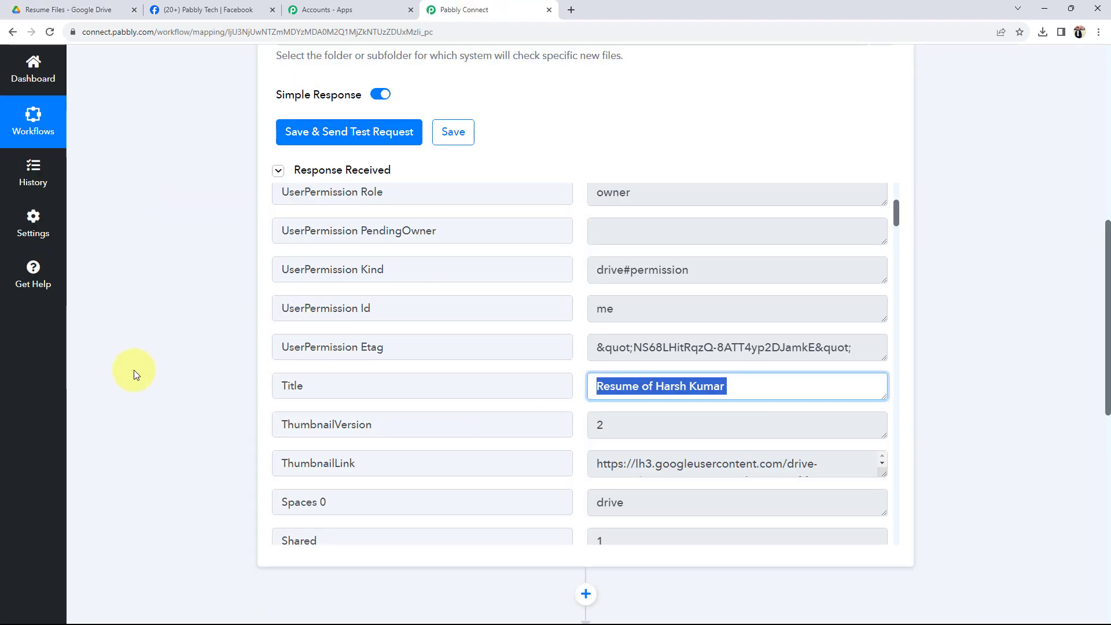
{"action": "scroll", "coordinate": [212, 415], "scroll_direction": "up", "scroll_amount": 9}
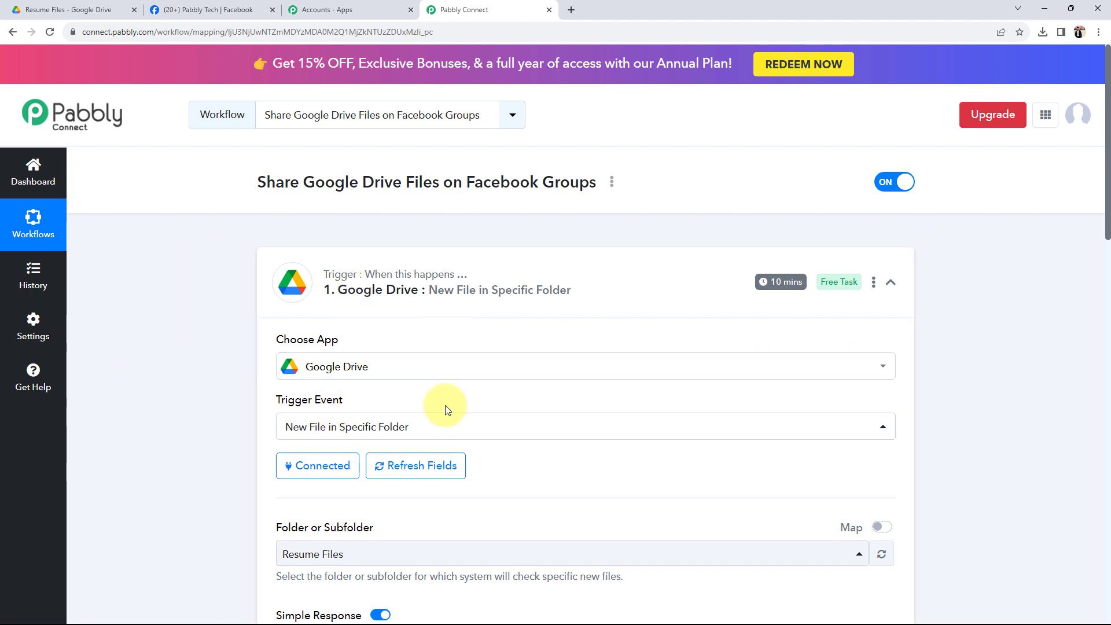
{"action": "scroll", "coordinate": [228, 414], "scroll_direction": "down", "scroll_amount": 9}
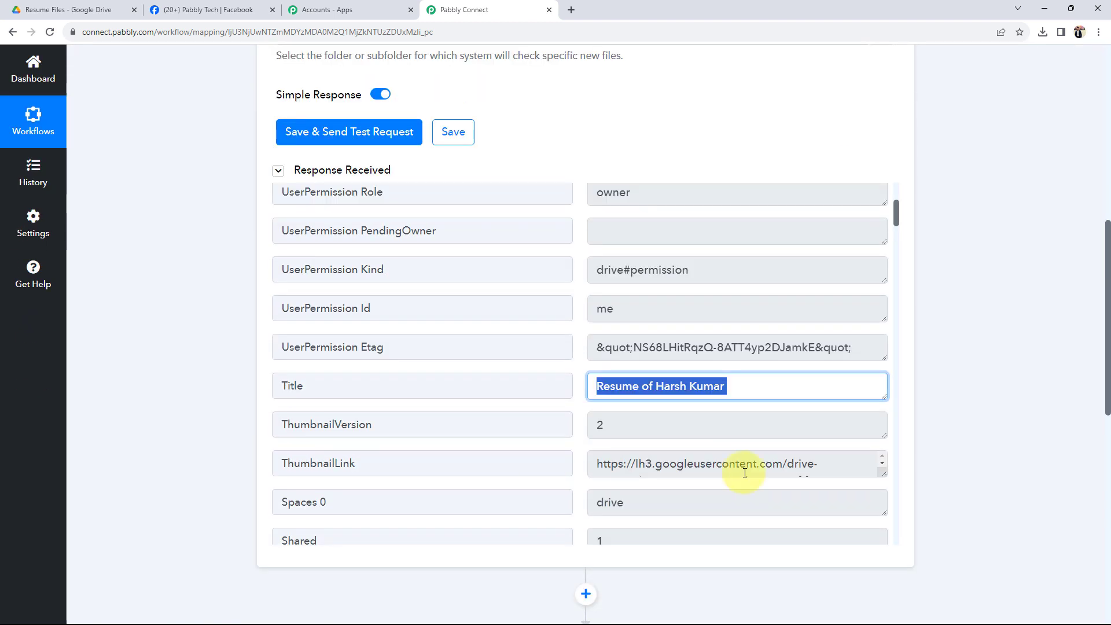
{"action": "scroll", "coordinate": [307, 359], "scroll_direction": "down", "scroll_amount": 4}
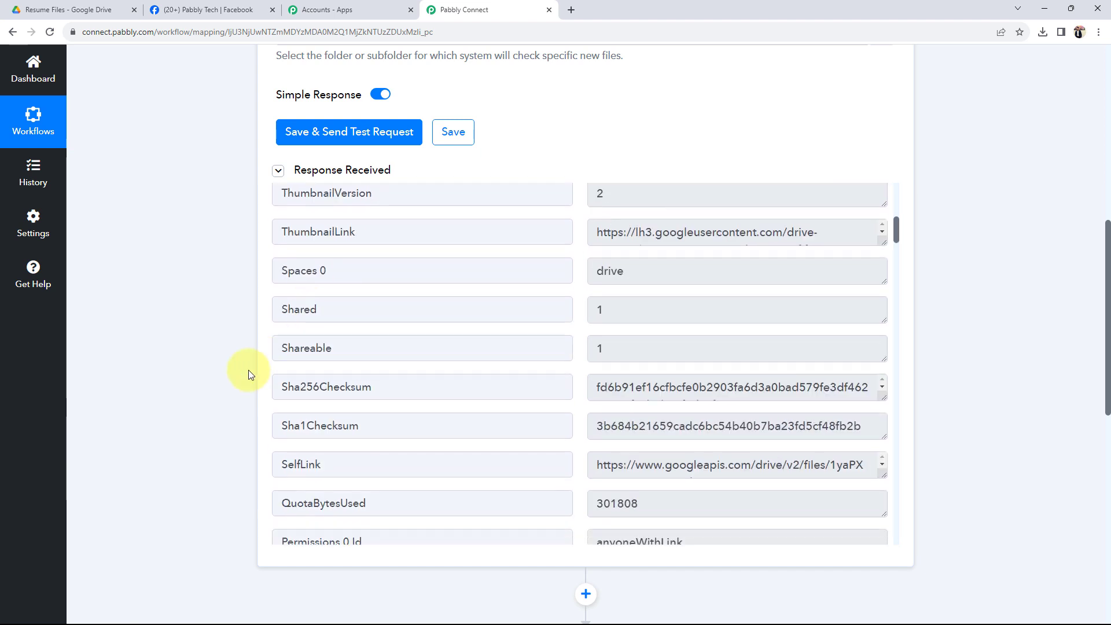
Connect the Facebook Groups action to Facebook with a new connection and authorize access for Pabbly Connect
{"action": "scroll", "coordinate": [161, 376], "scroll_direction": "down", "scroll_amount": 6}
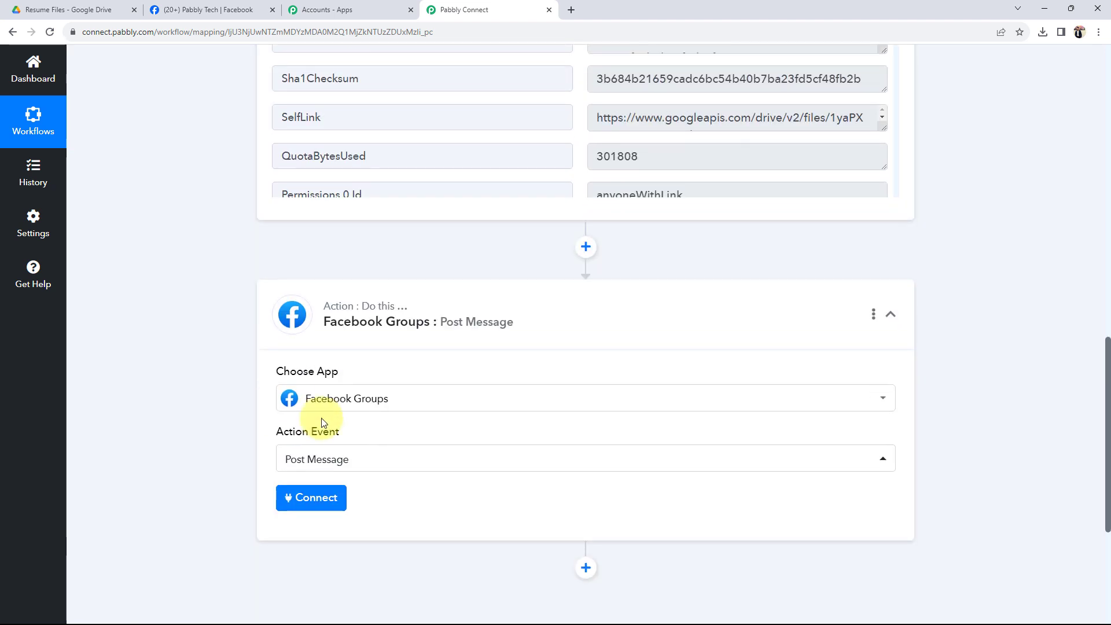
{"action": "scroll", "coordinate": [161, 391], "scroll_direction": "down", "scroll_amount": 2}
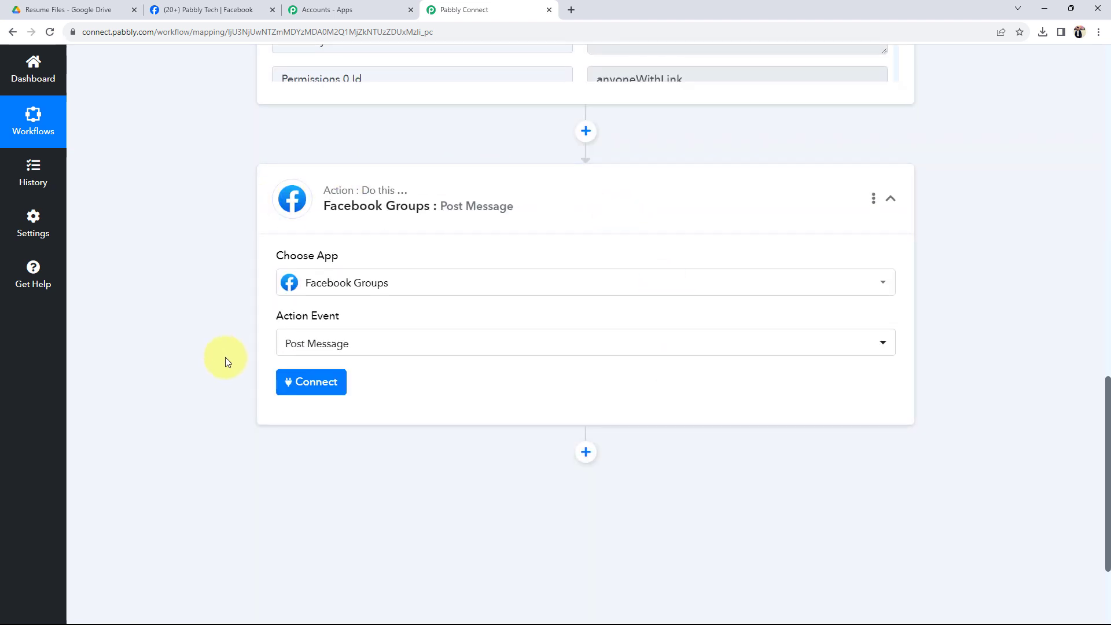
{"action": "left_click", "coordinate": [344, 387]}
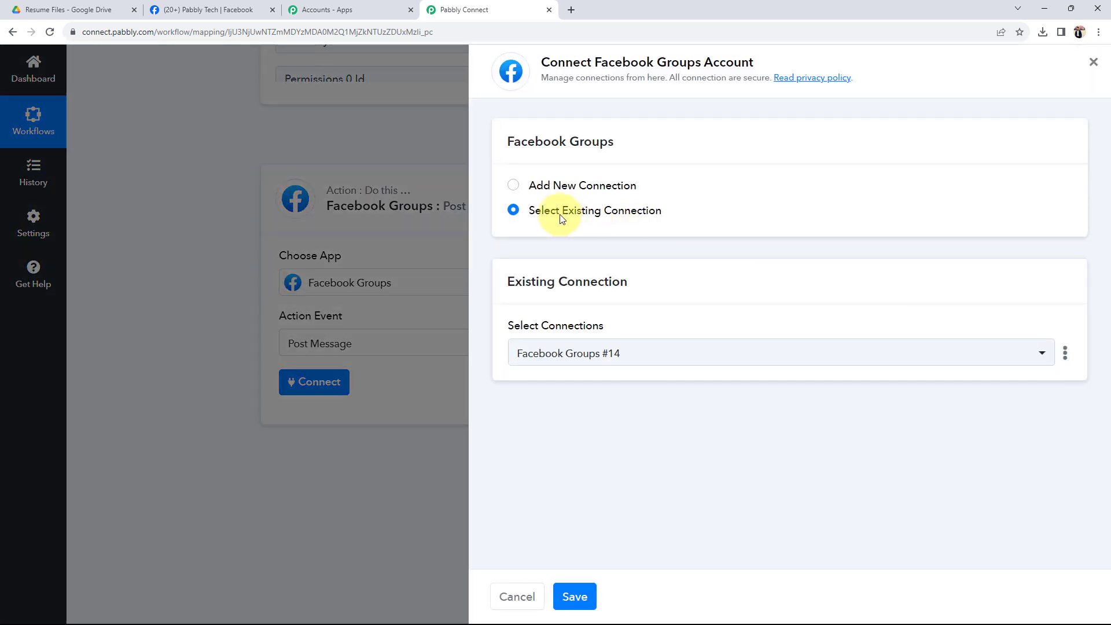
{"action": "left_click", "coordinate": [515, 185]}
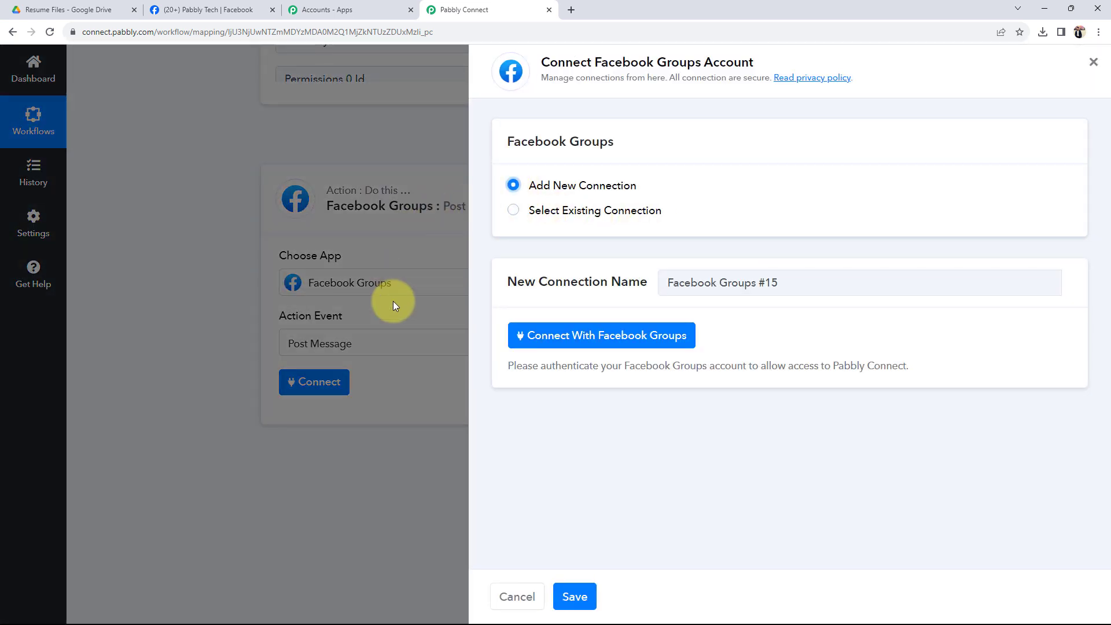
{"action": "left_click", "coordinate": [587, 342]}
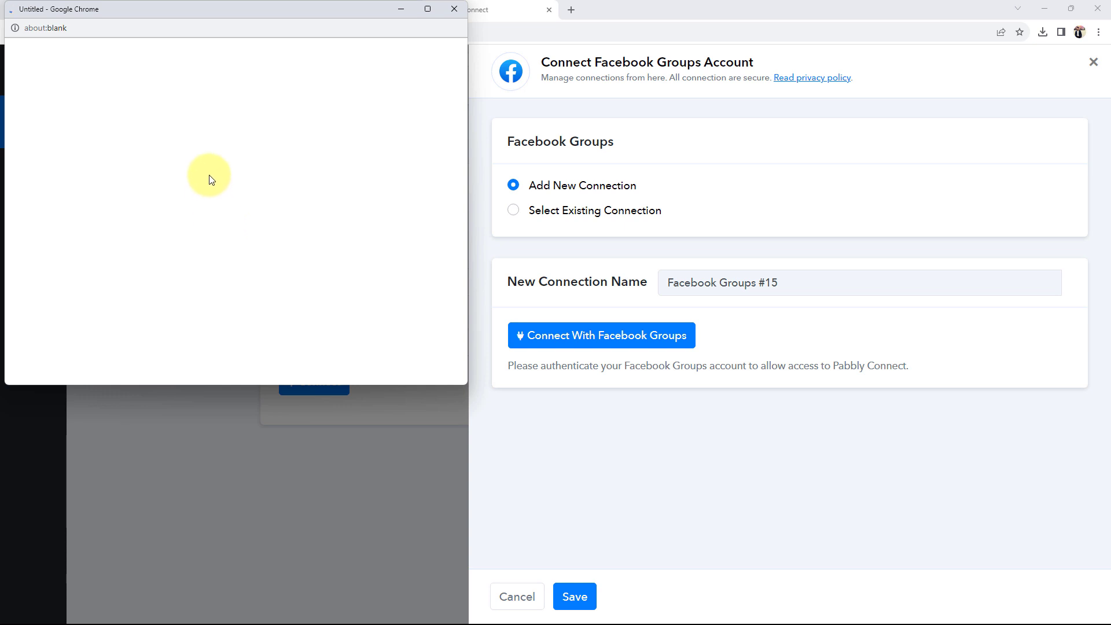
{"action": "left_click", "coordinate": [357, 255]}
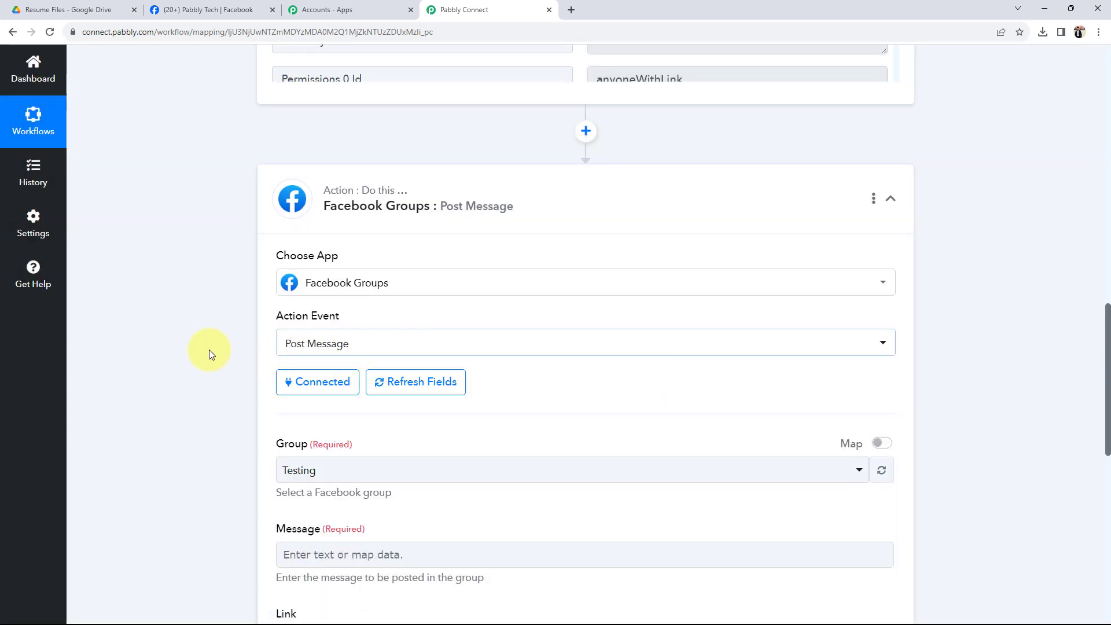
Examine the Facebook groups available in the Group field of the Post Message action
{"action": "scroll", "coordinate": [197, 352], "scroll_direction": "down", "scroll_amount": 2}
{"action": "scroll", "coordinate": [199, 359], "scroll_direction": "down", "scroll_amount": 1}
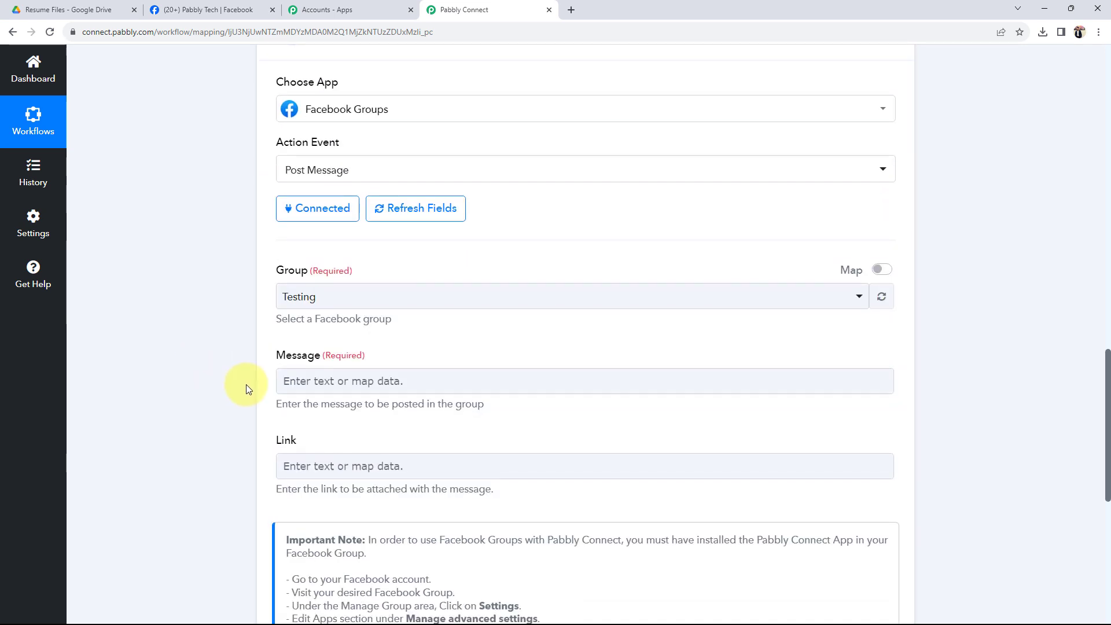
{"action": "left_click_drag", "start_coordinate": [271, 273], "coordinate": [355, 278]}
{"action": "left_click", "coordinate": [182, 296]}
{"action": "left_click", "coordinate": [810, 302]}
{"action": "scroll", "coordinate": [293, 405], "scroll_direction": "down", "scroll_amount": 15}
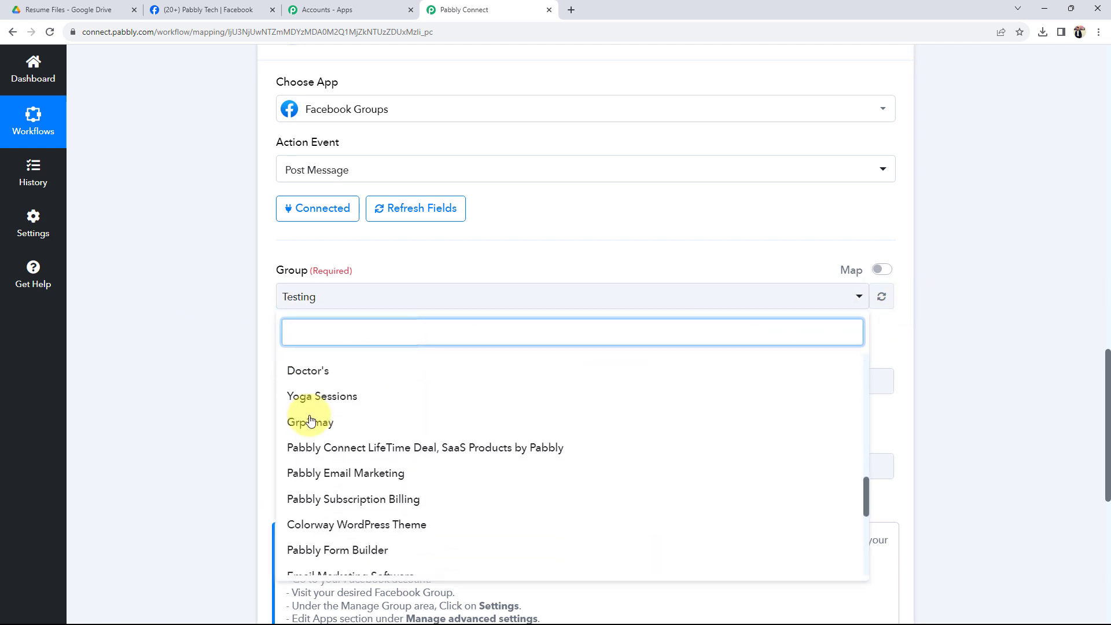
{"action": "scroll", "coordinate": [321, 418], "scroll_direction": "up", "scroll_amount": 15}
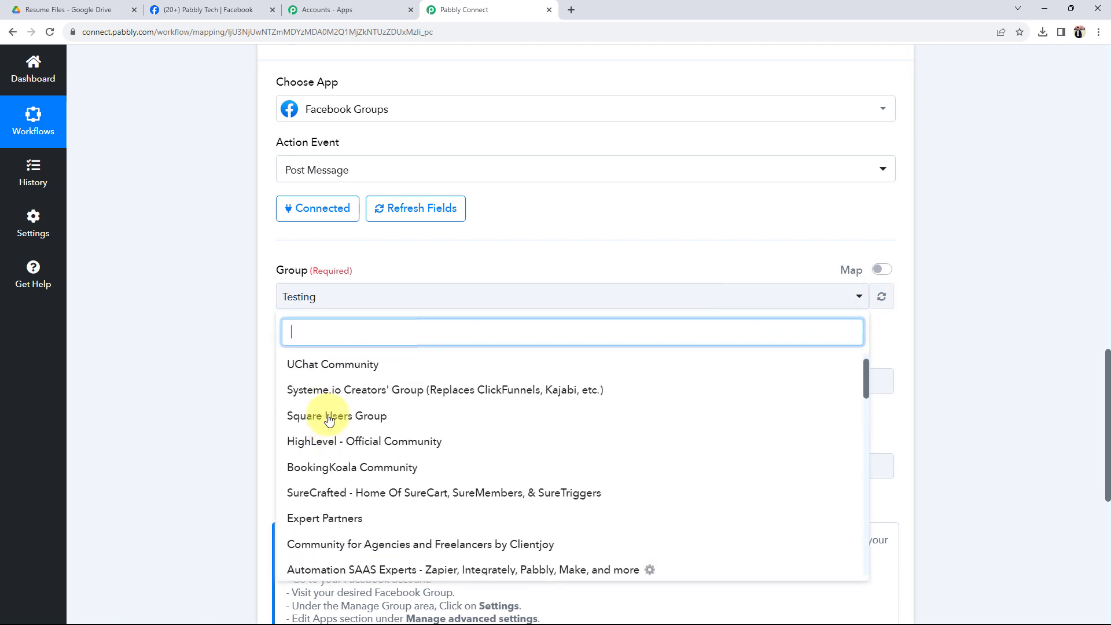
{"action": "left_click", "coordinate": [174, 397]}
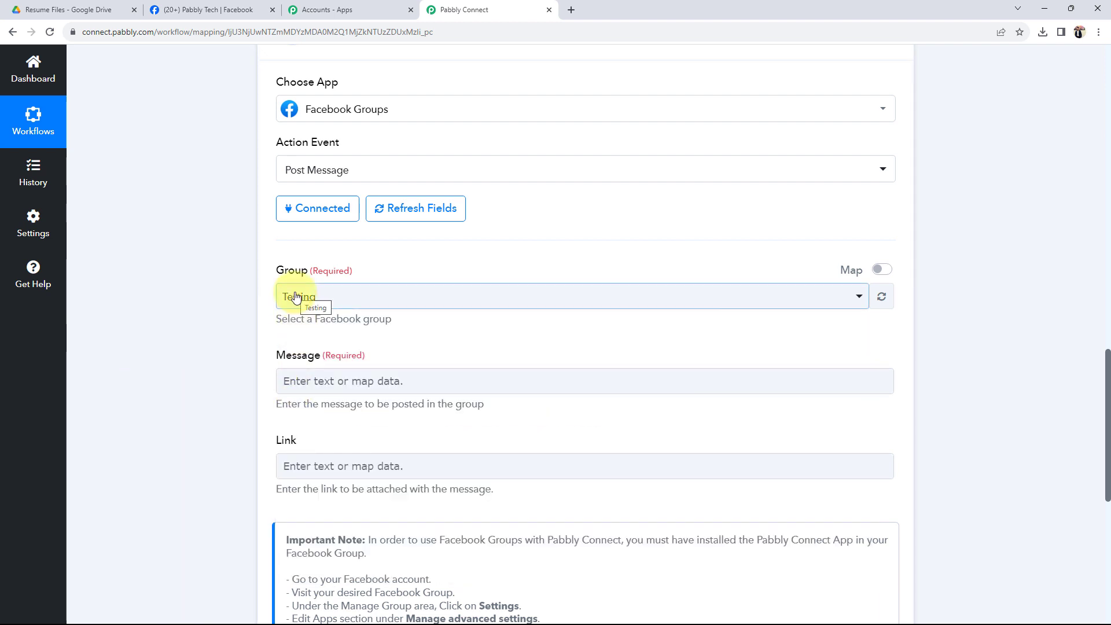
Check the target group's name on Facebook and set the Post Message action's group to Pabbly Tech
{"action": "left_click", "coordinate": [208, 10]}
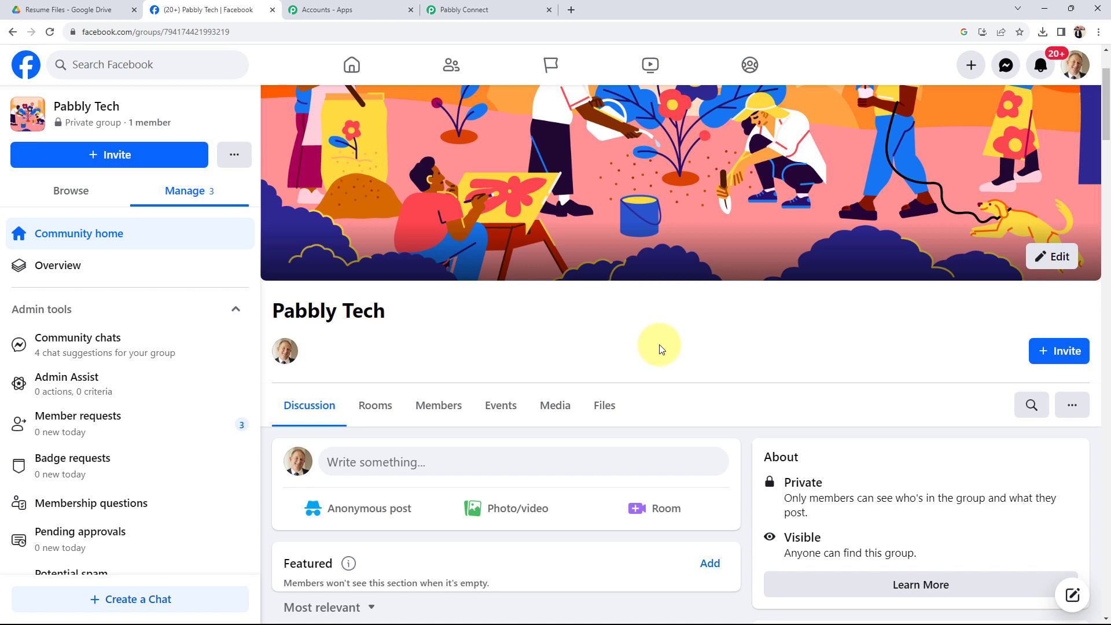
{"action": "left_click", "coordinate": [509, 9]}
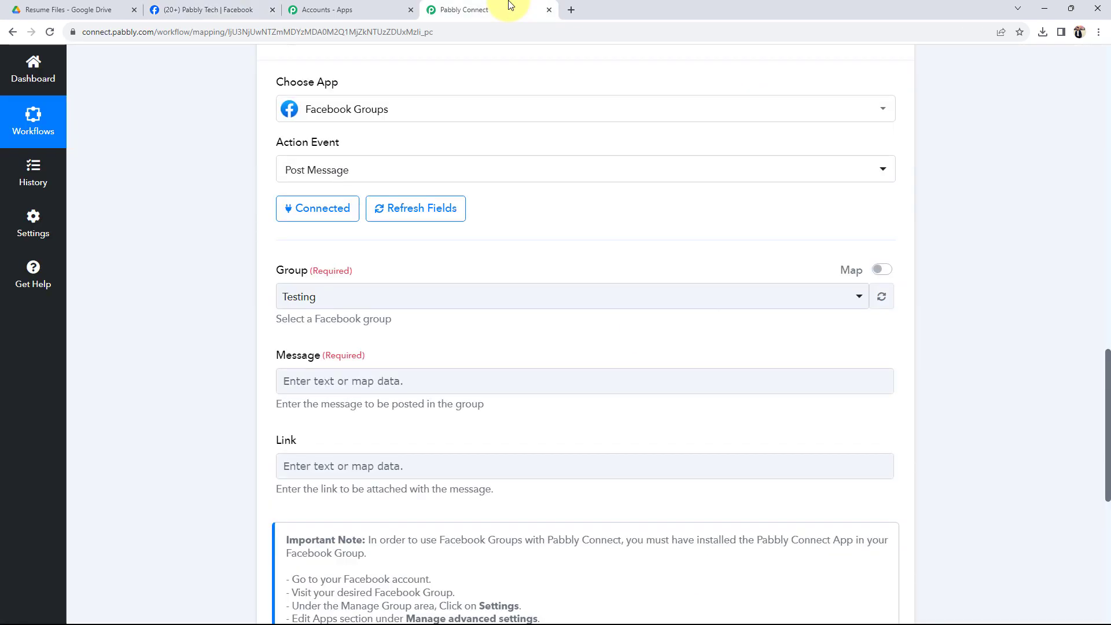
{"action": "left_click", "coordinate": [311, 306]}
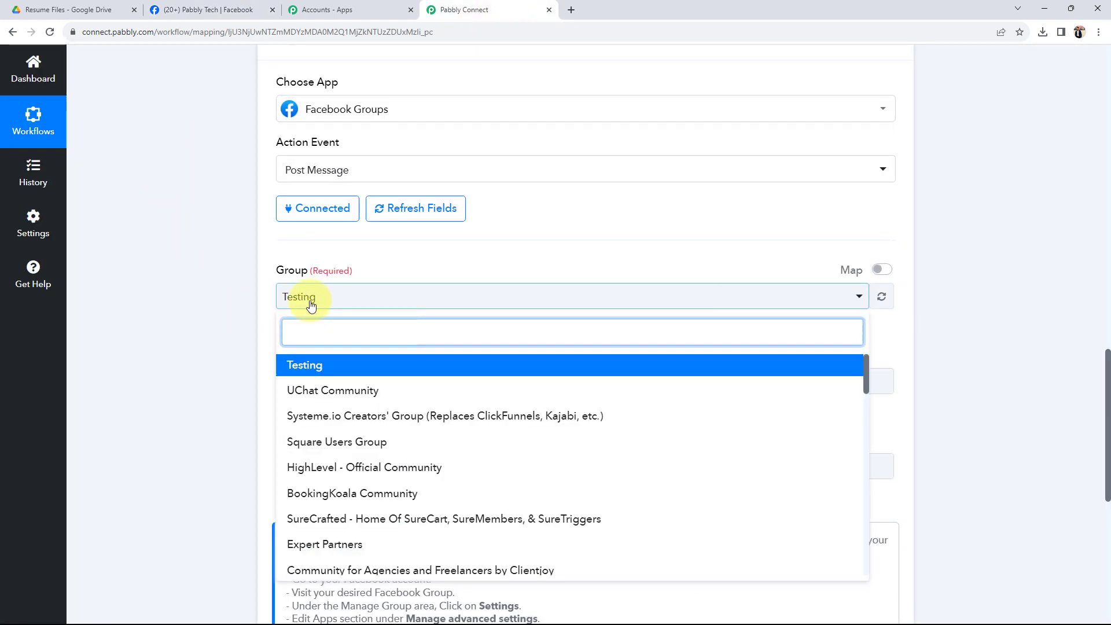
{"action": "type", "text": "pabb"}
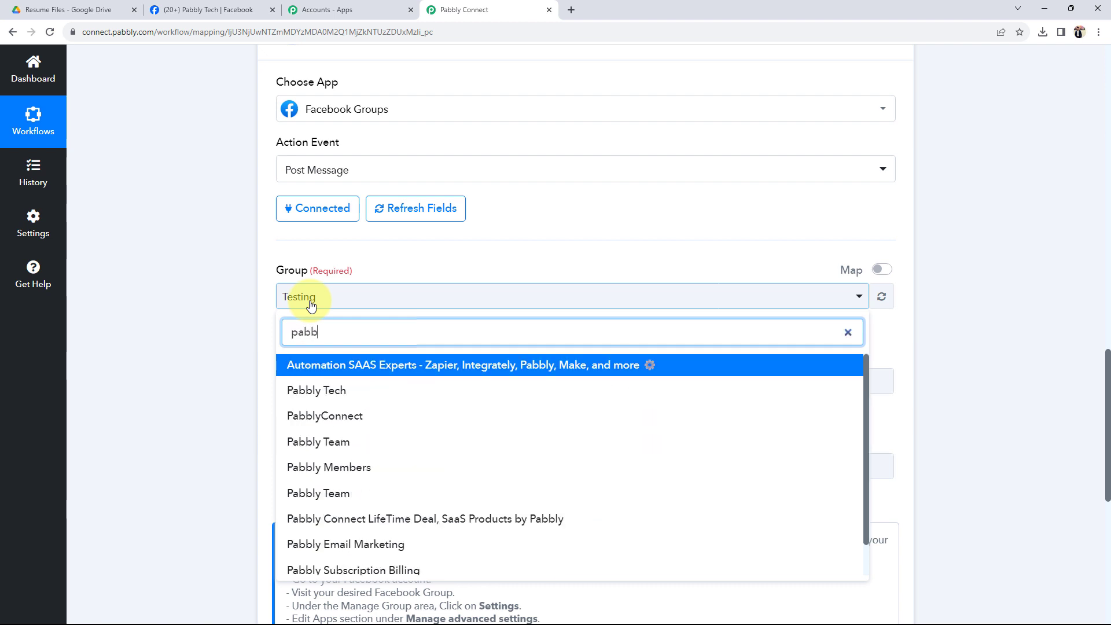
{"action": "left_click", "coordinate": [316, 390]}
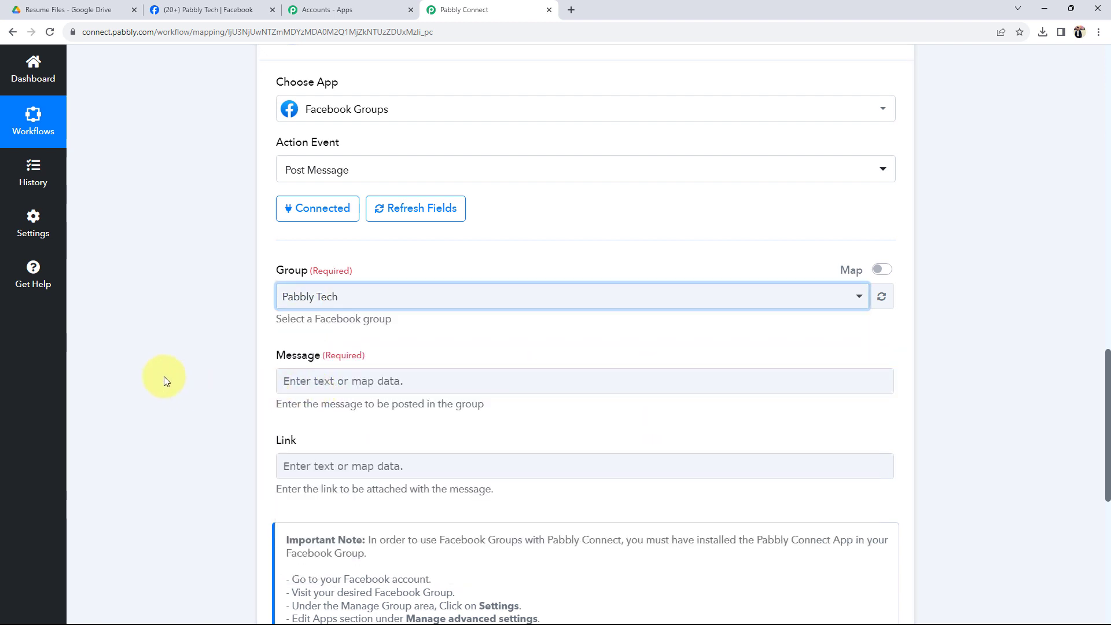
Read the Important Note on installing the Pabbly Connect app in the Facebook group, including its listed steps
{"action": "scroll", "coordinate": [243, 323], "scroll_direction": "down", "scroll_amount": 2}
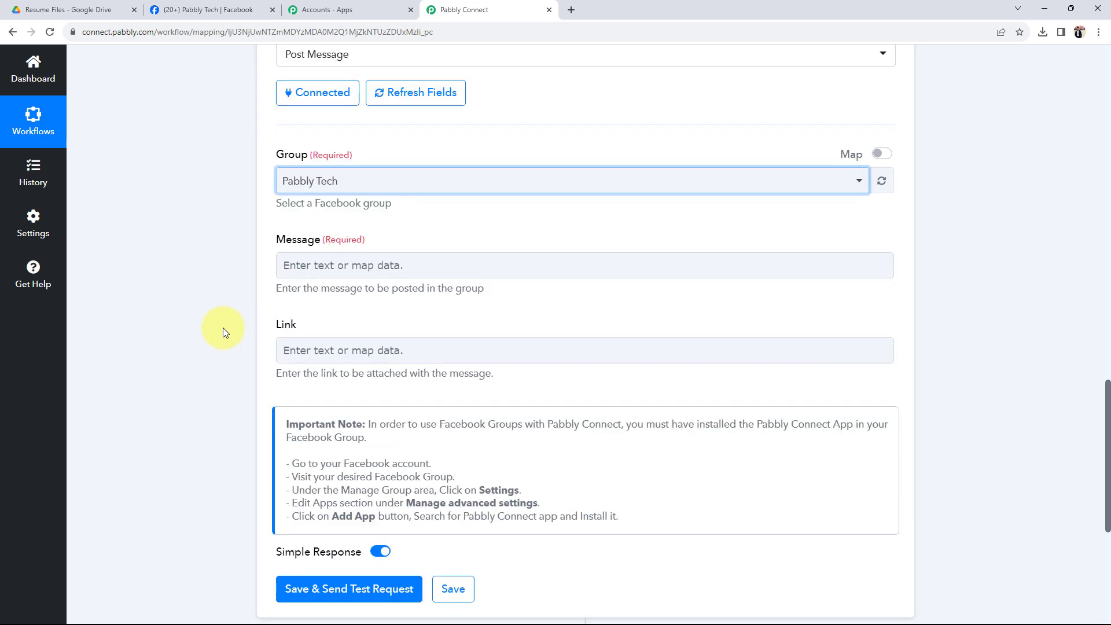
{"action": "double_click", "coordinate": [285, 426]}
{"action": "left_click", "coordinate": [354, 426]}
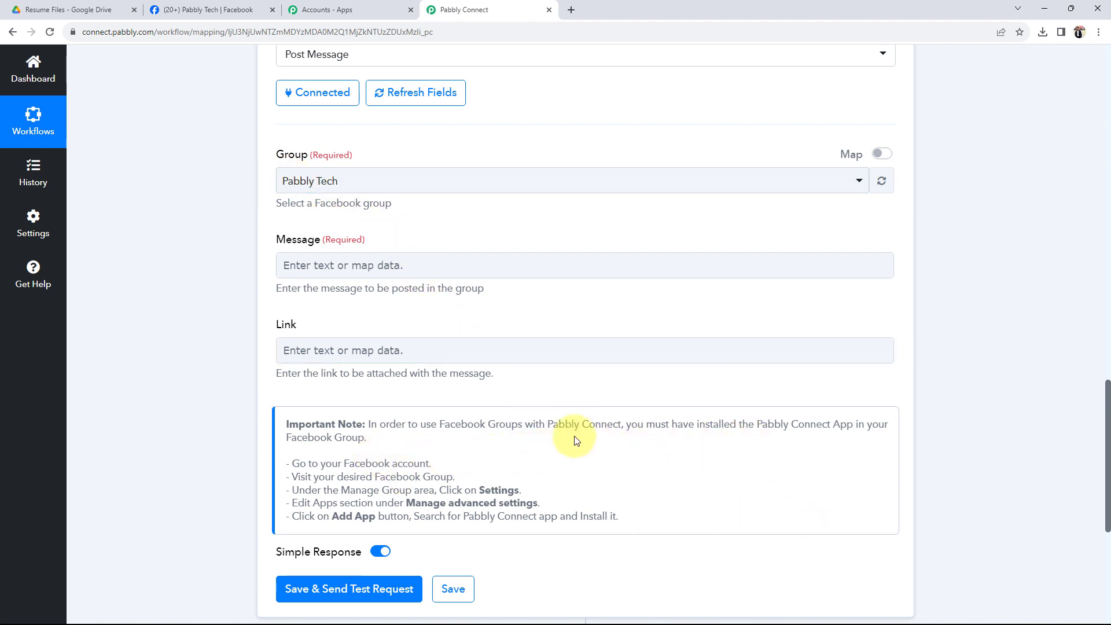
{"action": "left_click_drag", "start_coordinate": [295, 461], "coordinate": [644, 518]}
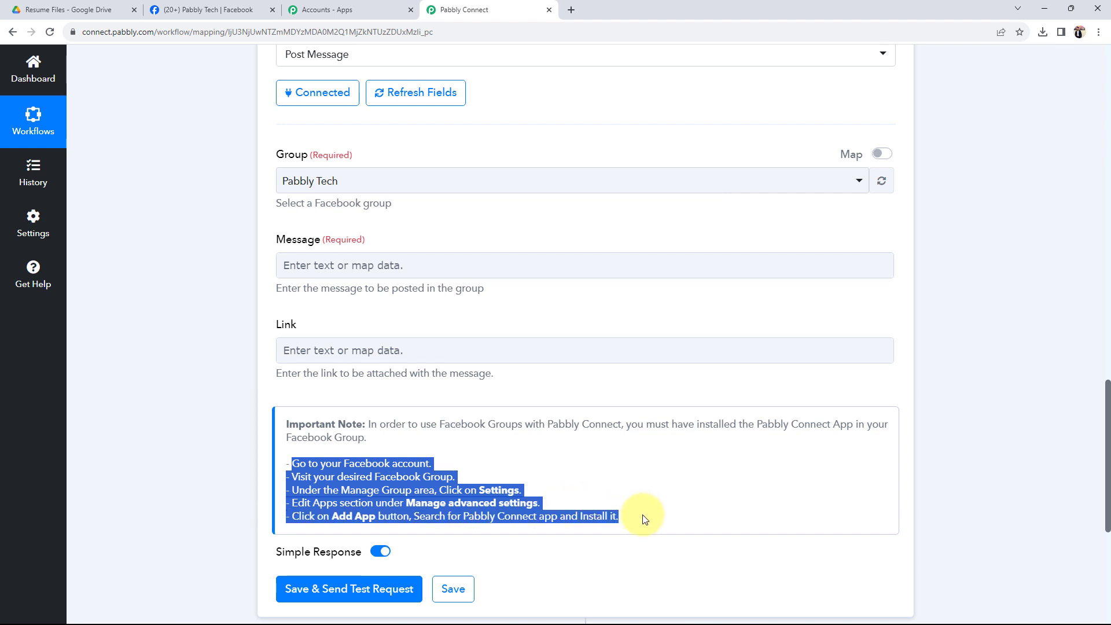
{"action": "left_click", "coordinate": [650, 507]}
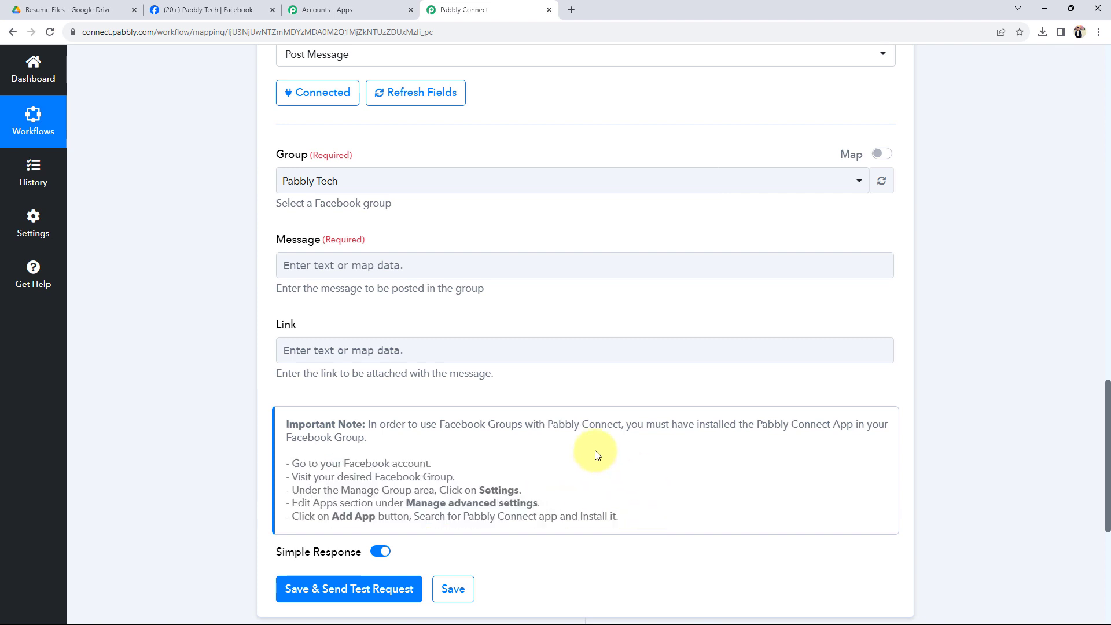
Check the installed apps in the Pabbly Tech group's advanced settings on Facebook, and return to the Pabbly Connect workflow
{"action": "left_click", "coordinate": [226, 9]}
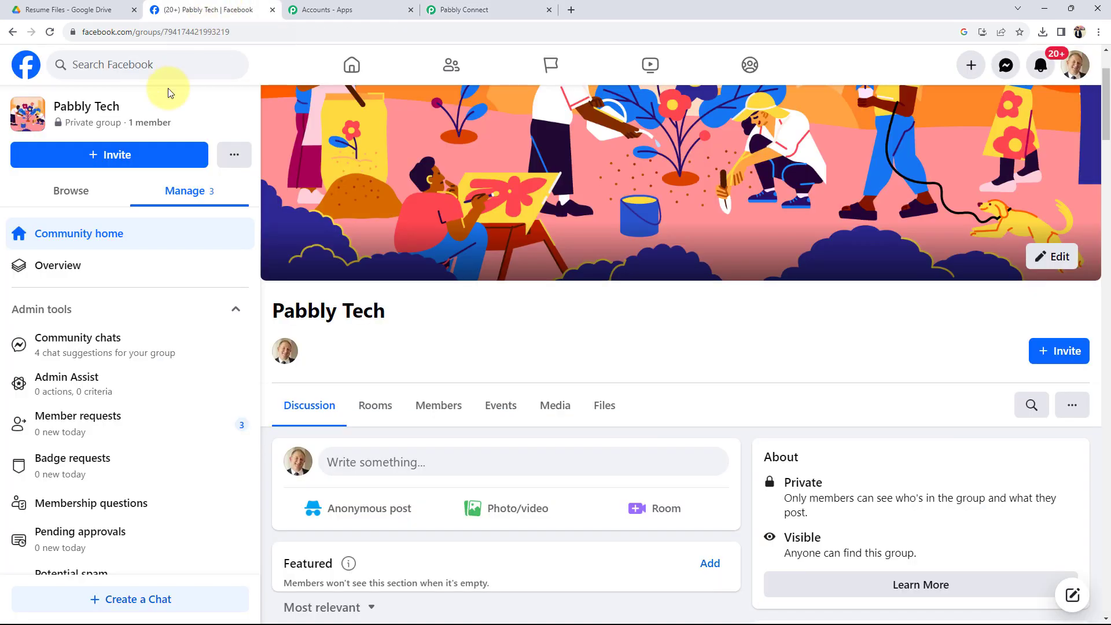
{"action": "scroll", "coordinate": [116, 381], "scroll_direction": "down", "scroll_amount": 5}
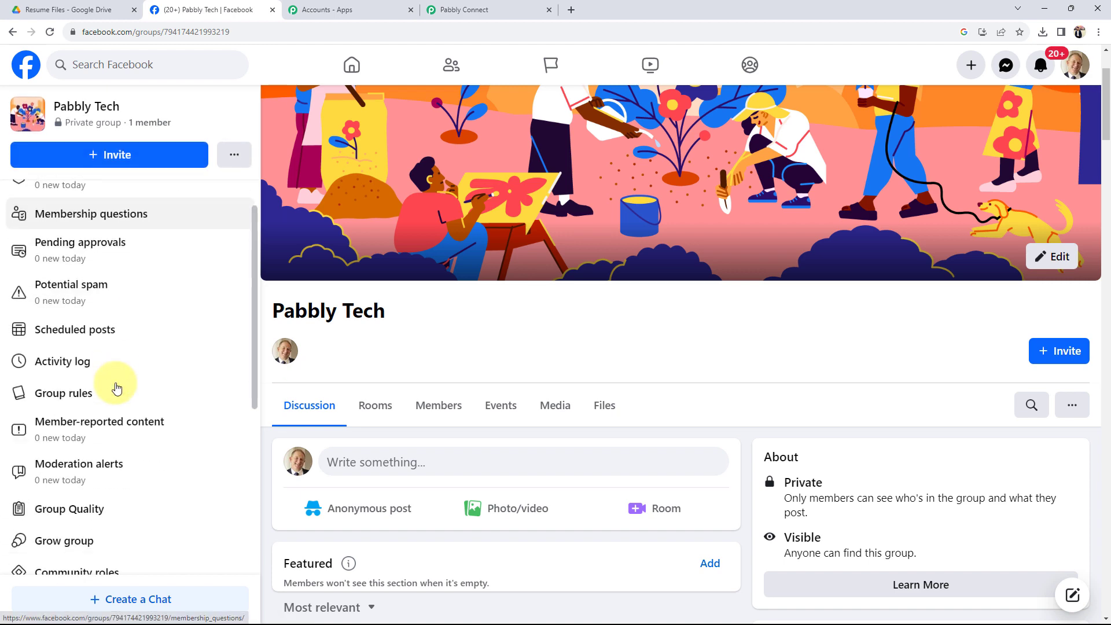
{"action": "scroll", "coordinate": [116, 386], "scroll_direction": "down", "scroll_amount": 3}
{"action": "left_click", "coordinate": [49, 461]}
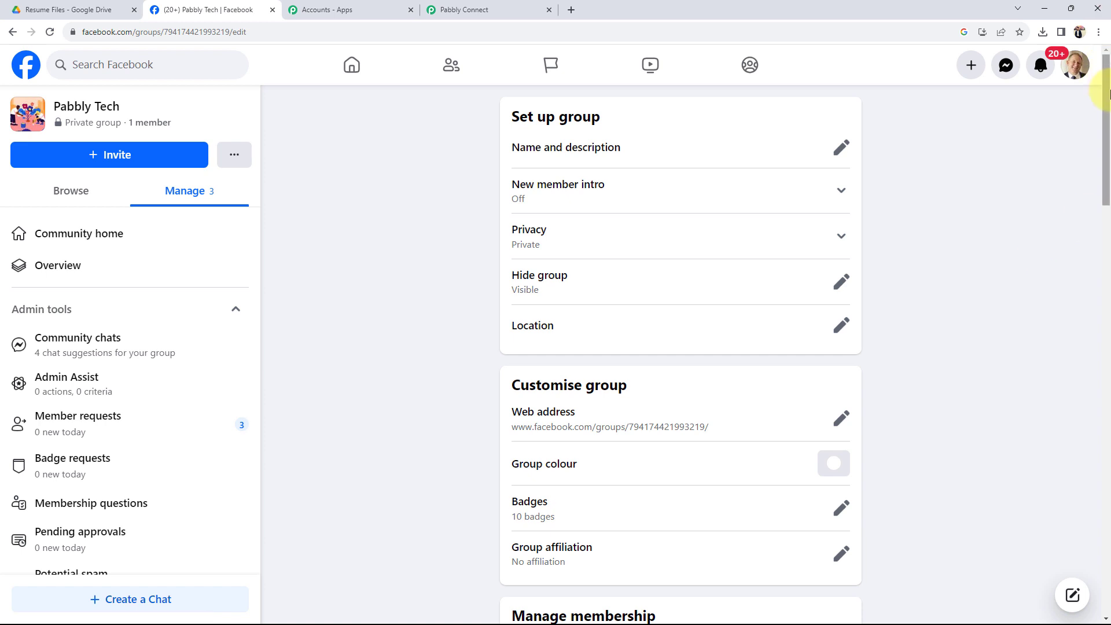
{"action": "scroll", "coordinate": [983, 532], "scroll_direction": "down", "scroll_amount": 10}
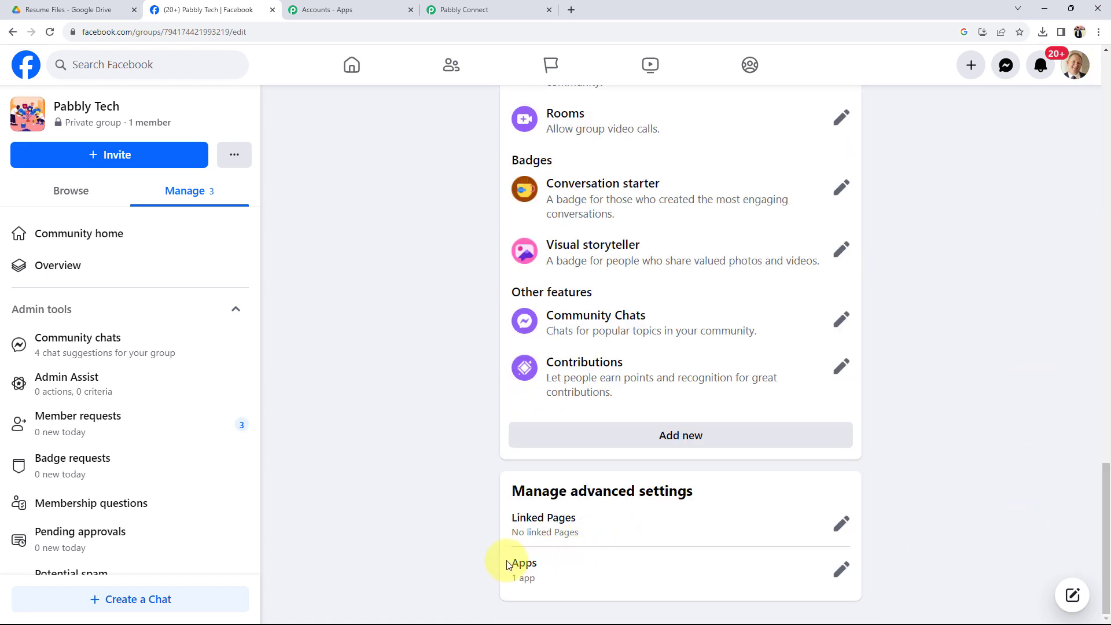
{"action": "left_click", "coordinate": [842, 571]}
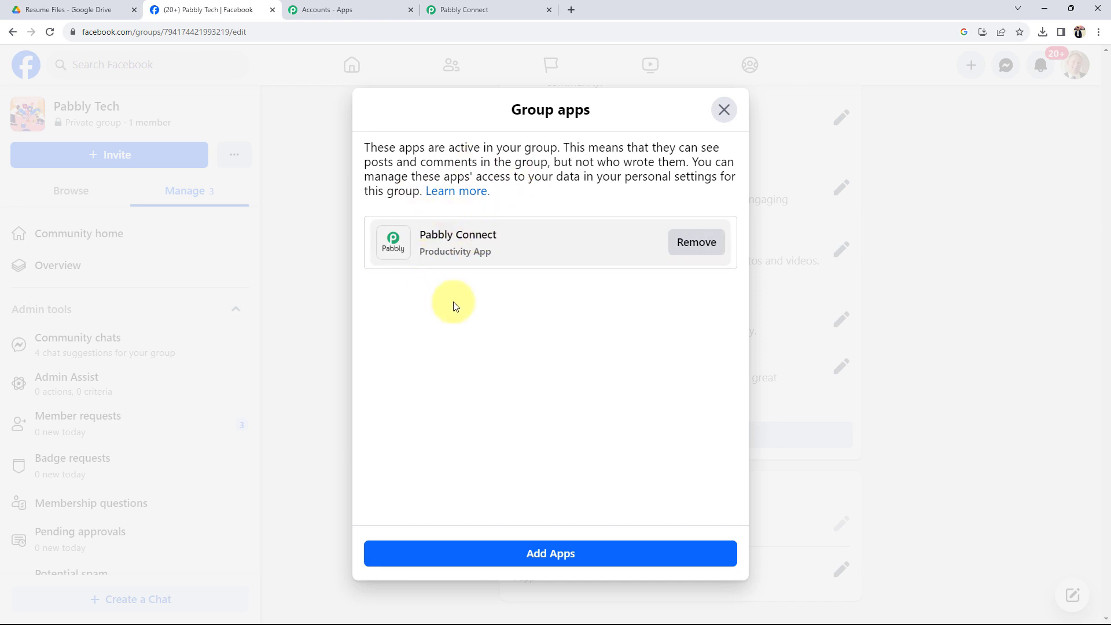
{"action": "left_click", "coordinate": [723, 110]}
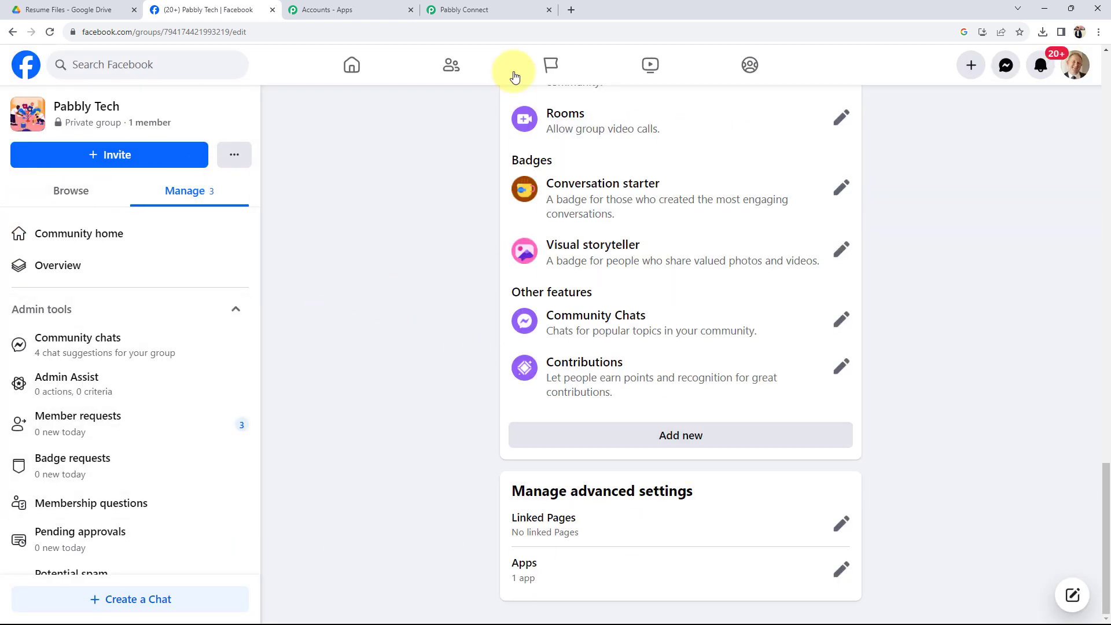
{"action": "left_click", "coordinate": [503, 10]}
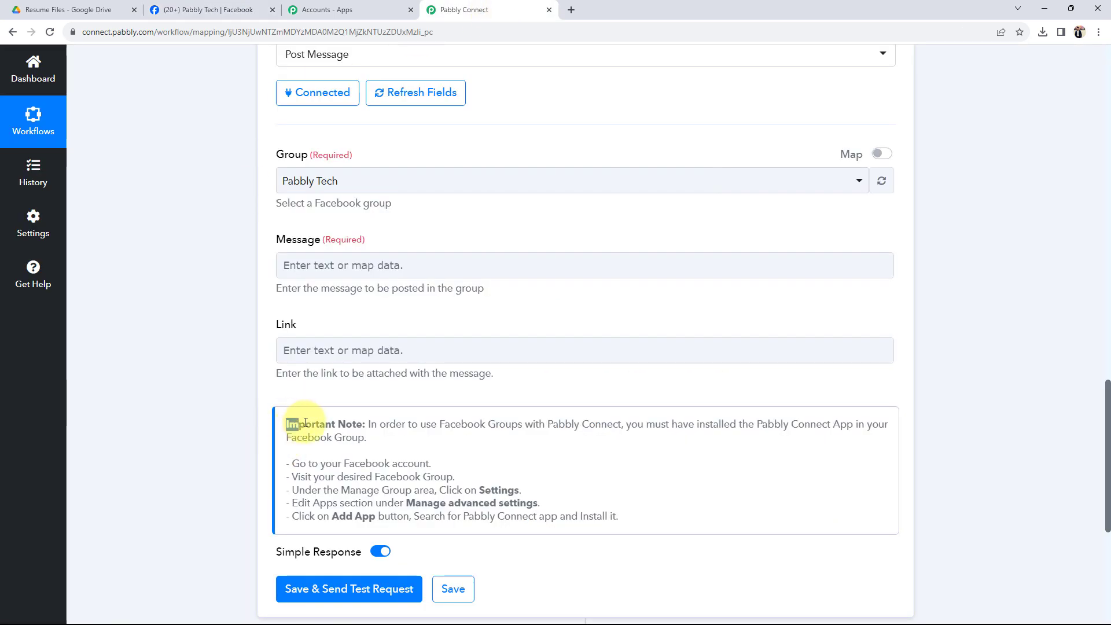
{"action": "left_click_drag", "start_coordinate": [306, 422], "coordinate": [347, 426]}
{"action": "left_click", "coordinate": [89, 371]}
Write the group message announcing a new file uploaded to the 'Resume Files' folder in Google Drive, with File Name and File URL labels and closing Regards
{"action": "scroll", "coordinate": [116, 376], "scroll_direction": "down", "scroll_amount": 2}
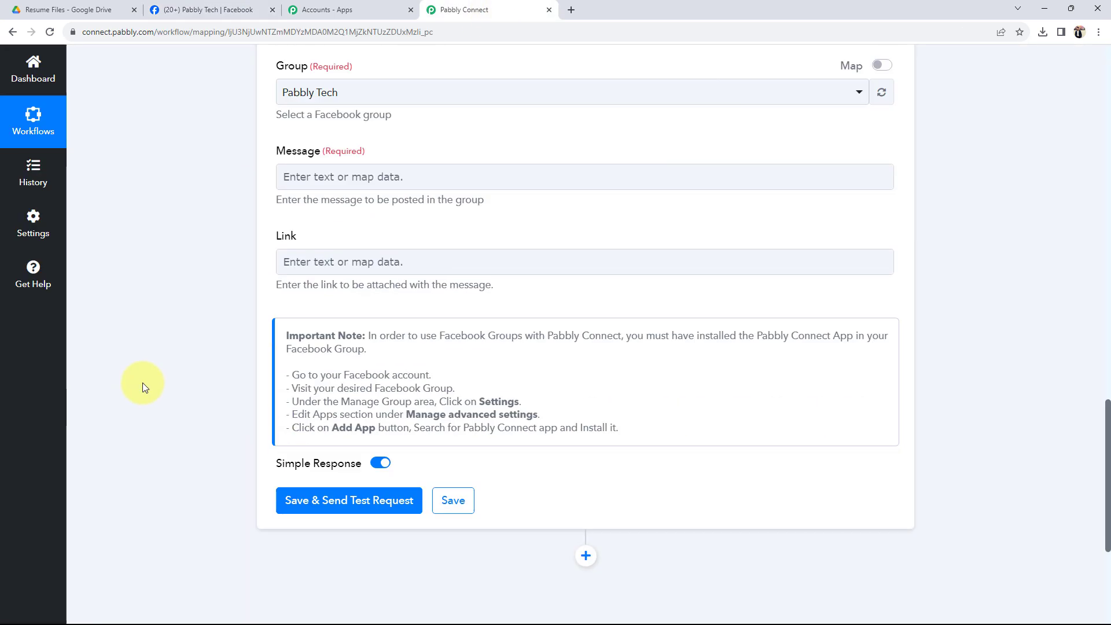
{"action": "scroll", "coordinate": [142, 383], "scroll_direction": "down", "scroll_amount": 1}
{"action": "left_click", "coordinate": [333, 150]}
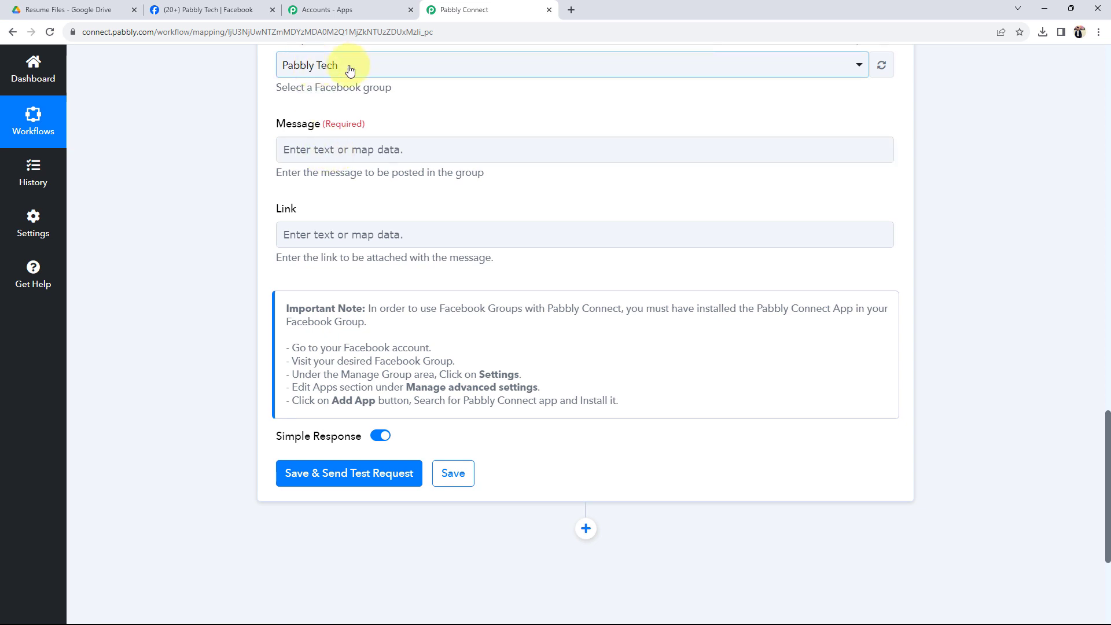
{"action": "left_click", "coordinate": [313, 143]}
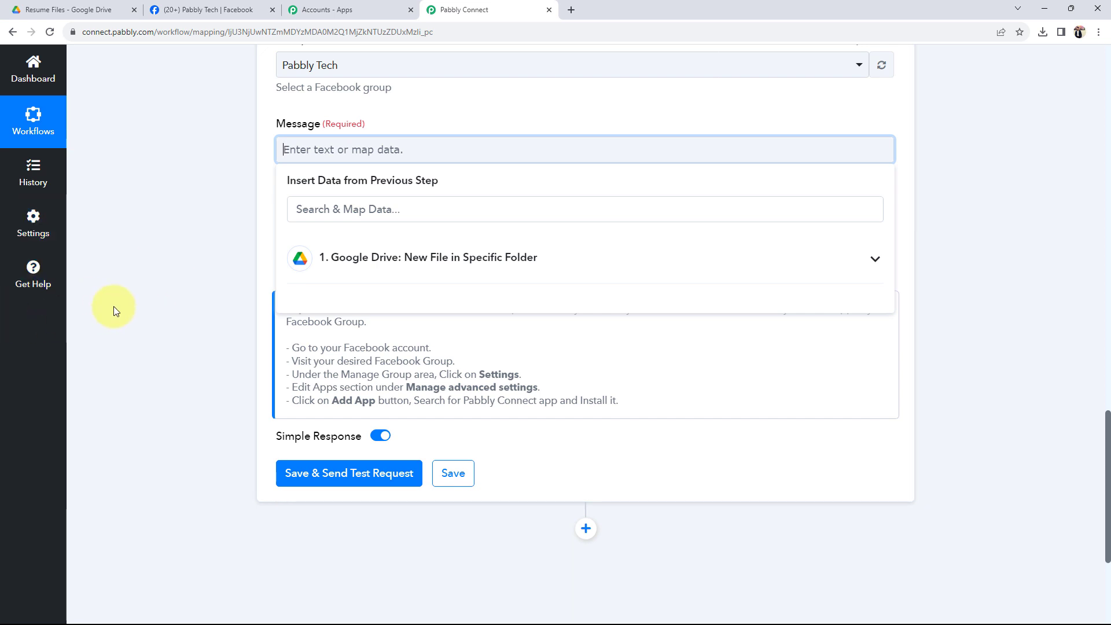
{"action": "type", "text": "Team, A new file has been uploaded to 'Resume Files' folder in Google Drive. Details are:  File Name:  File URL:  Regards"}
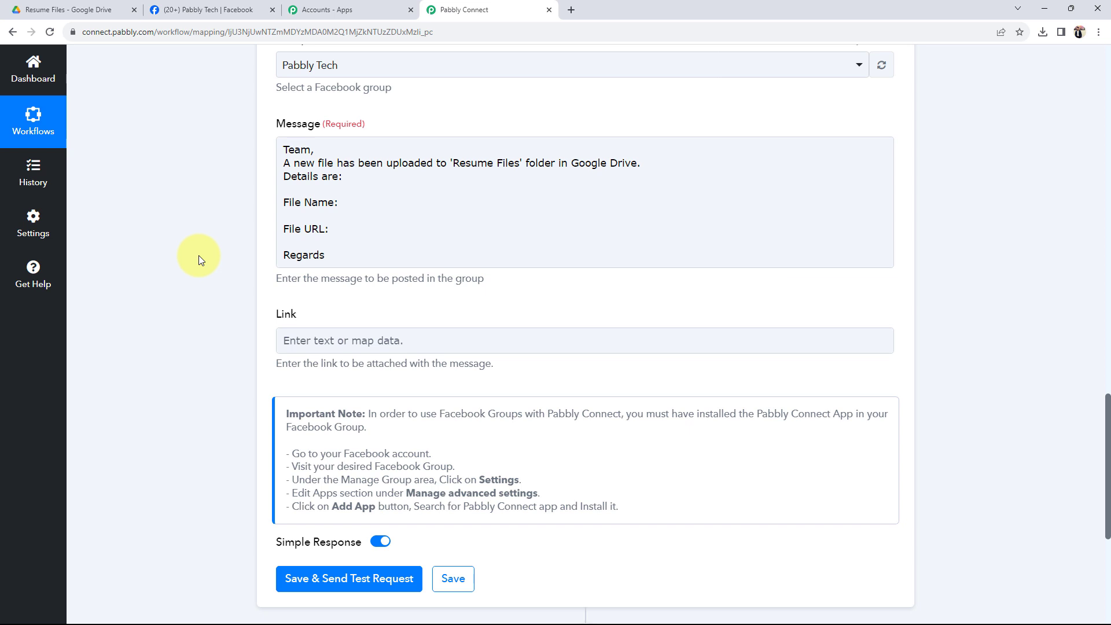
Examine the Title value in the Google Drive trigger's received response
{"action": "scroll", "coordinate": [199, 255], "scroll_direction": "up", "scroll_amount": 15}
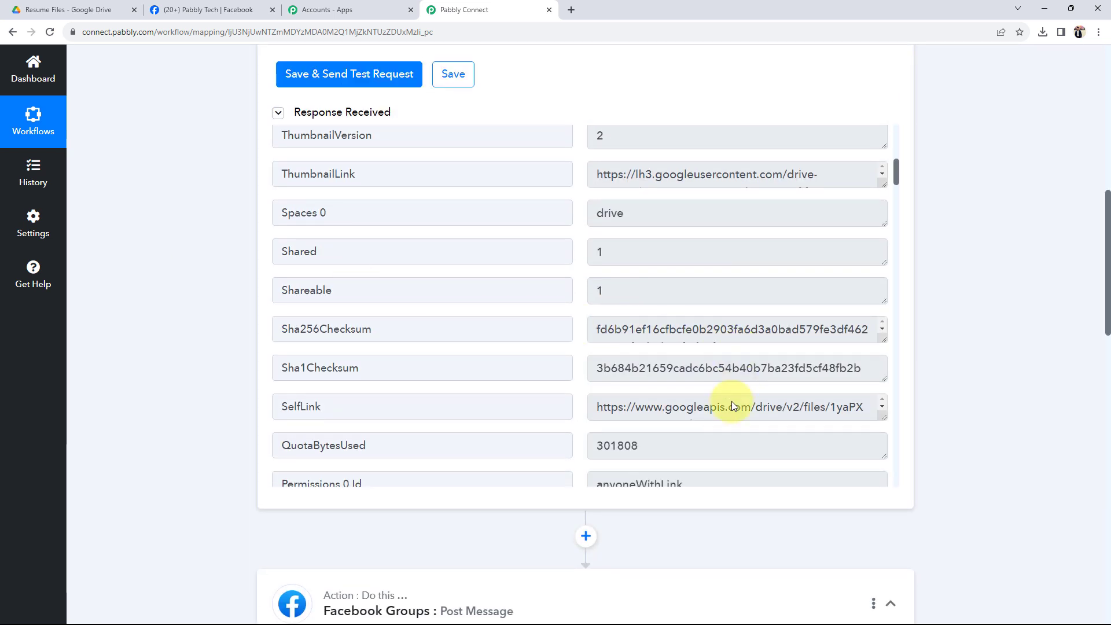
{"action": "scroll", "coordinate": [674, 393], "scroll_direction": "up", "scroll_amount": 5}
{"action": "triple_click", "coordinate": [827, 388]}
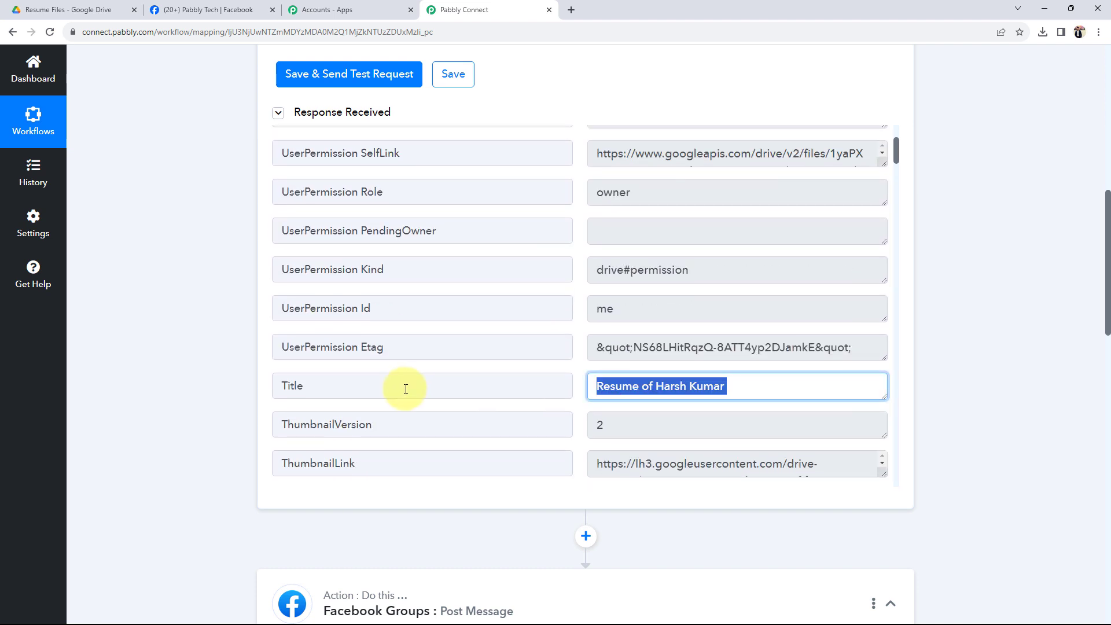
{"action": "scroll", "coordinate": [248, 387], "scroll_direction": "down", "scroll_amount": 14}
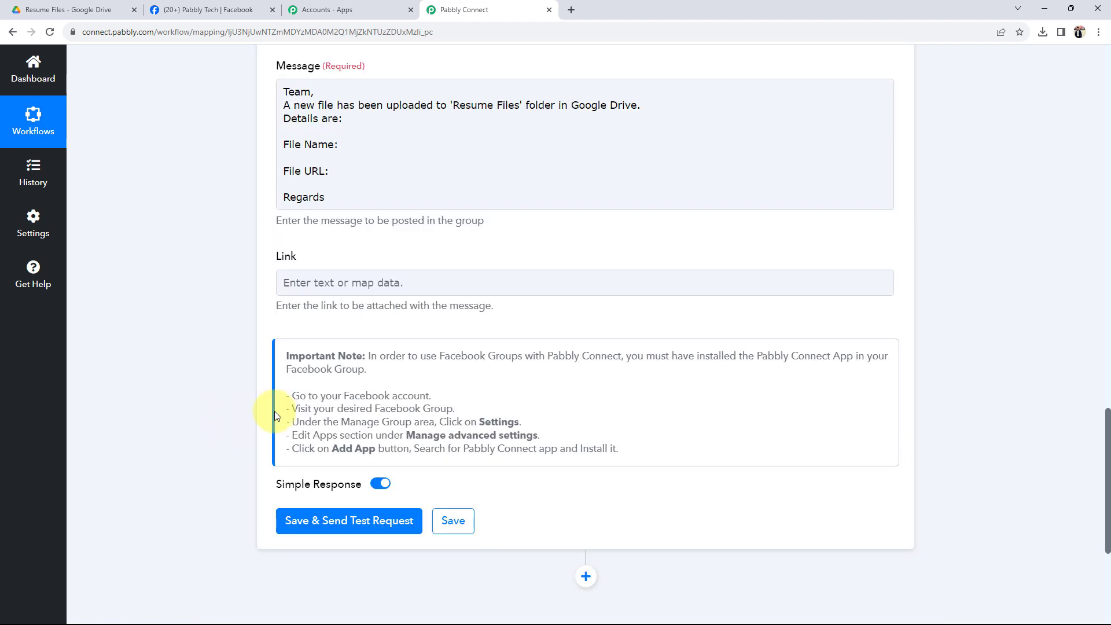
Map the Google Drive trigger's Title after the File Name label in the message
{"action": "left_click", "coordinate": [341, 169]}
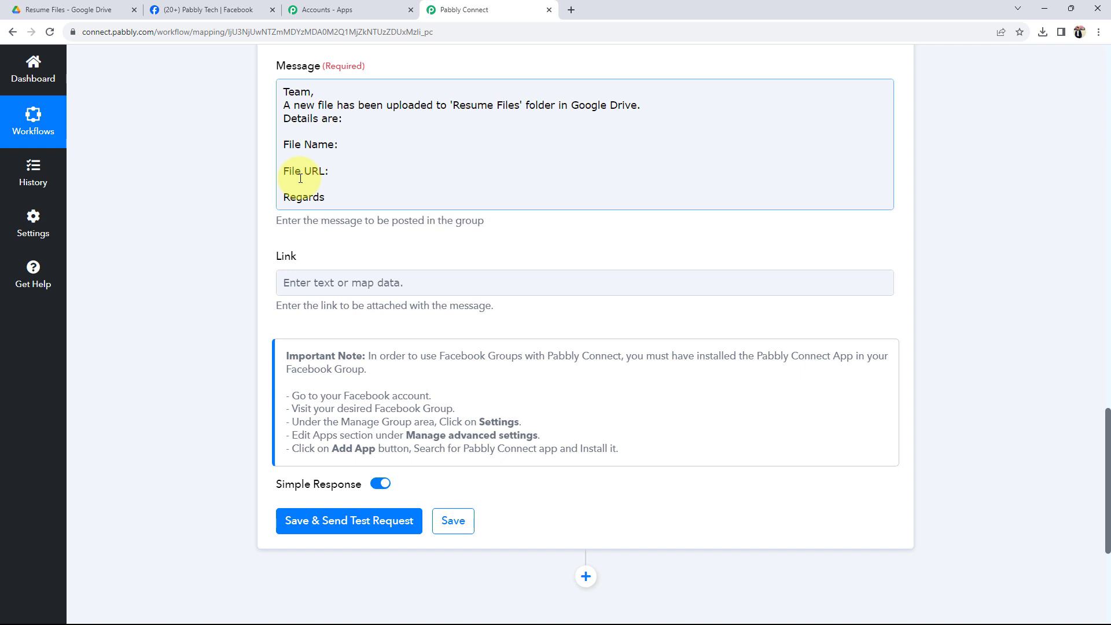
{"action": "scroll", "coordinate": [231, 289], "scroll_direction": "up", "scroll_amount": 2}
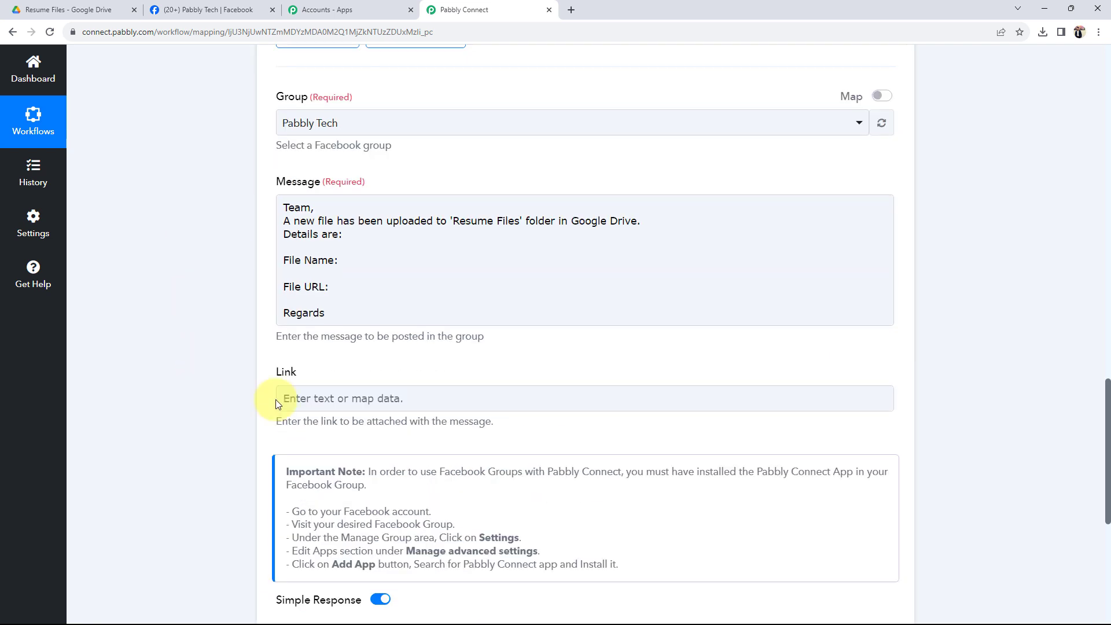
{"action": "left_click", "coordinate": [377, 255]}
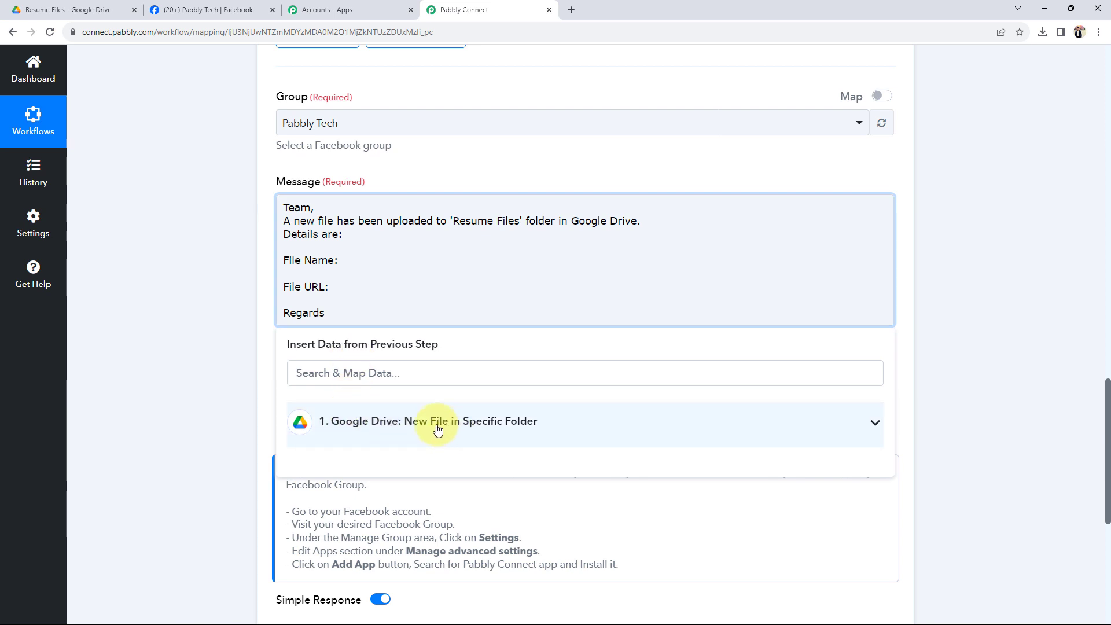
{"action": "left_click", "coordinate": [876, 424]}
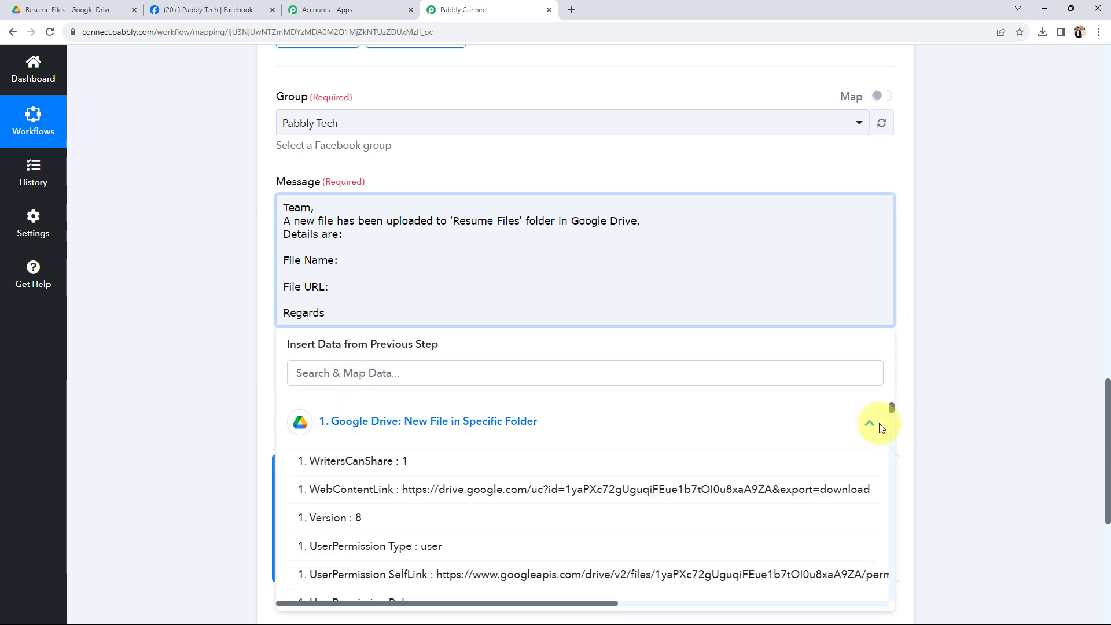
{"action": "scroll", "coordinate": [259, 452], "scroll_direction": "down", "scroll_amount": 2}
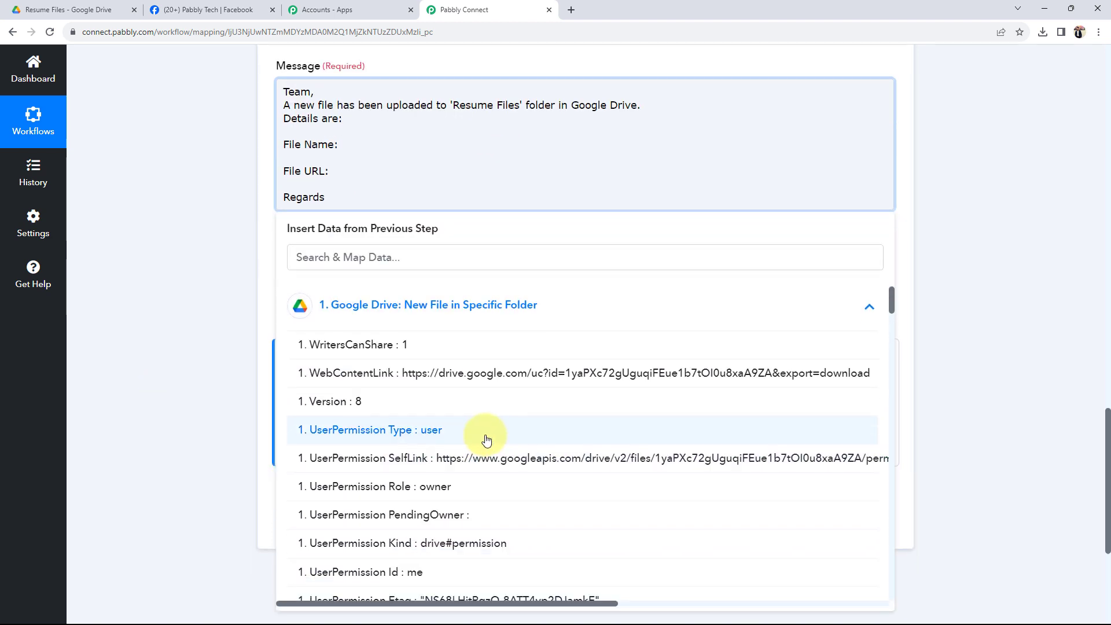
{"action": "scroll", "coordinate": [484, 430], "scroll_direction": "down", "scroll_amount": 3}
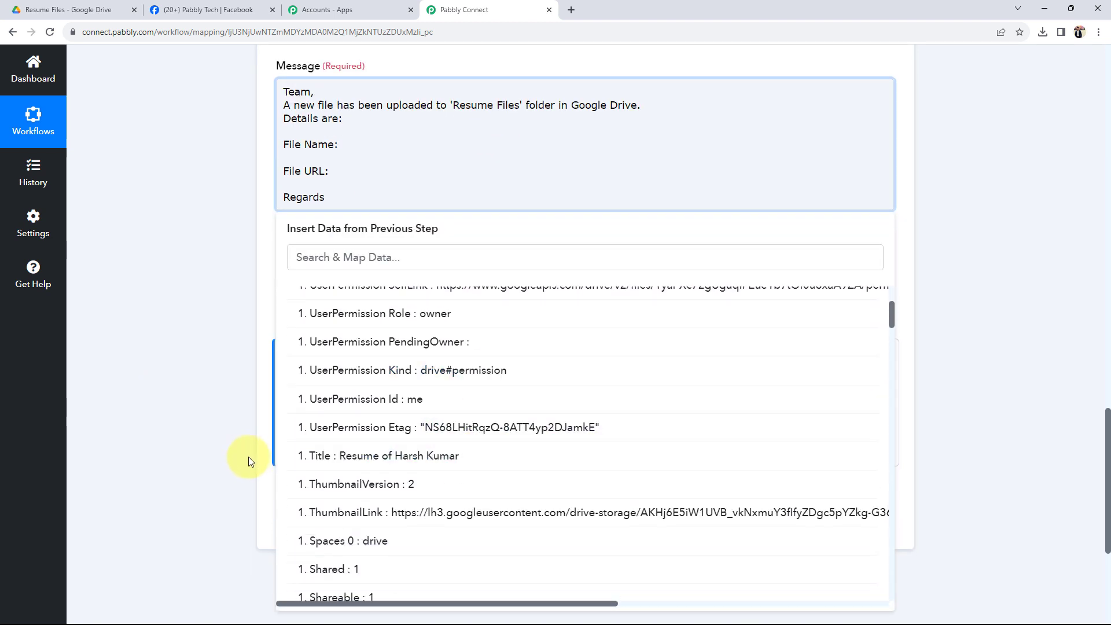
{"action": "left_click", "coordinate": [438, 465]}
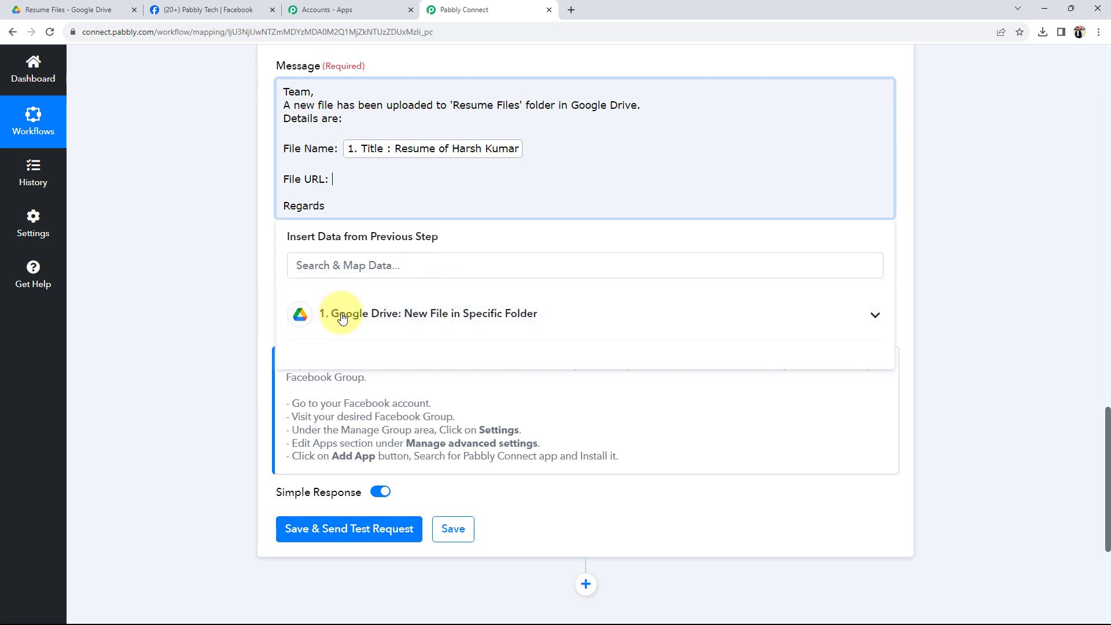
Map the Google Drive trigger's WebContentLink after the File URL label in the message
{"action": "left_click", "coordinate": [874, 306]}
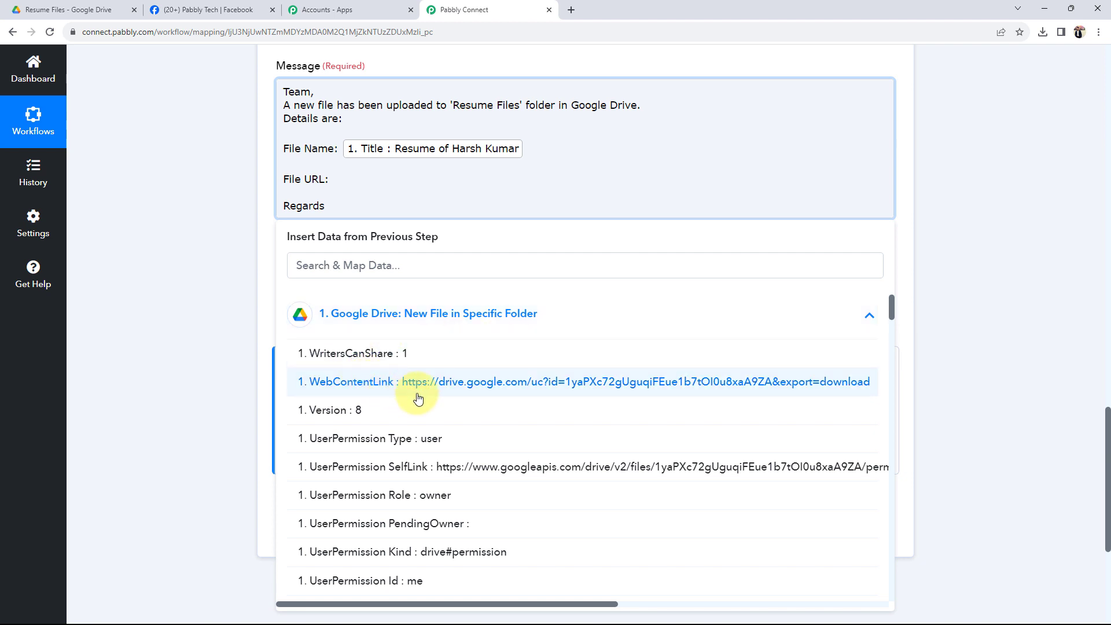
{"action": "left_click", "coordinate": [440, 395]}
{"action": "left_click", "coordinate": [168, 236]}
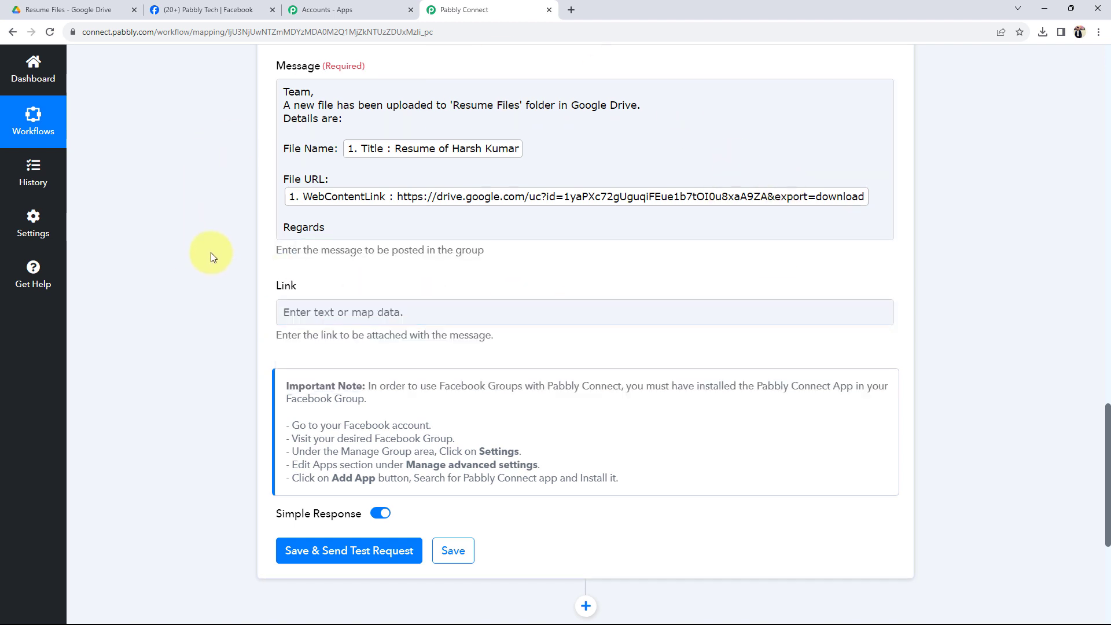
Review the mapped message fields and compare them with the file in Google Drive's Resume Files folder
{"action": "scroll", "coordinate": [212, 260], "scroll_direction": "up", "scroll_amount": 2}
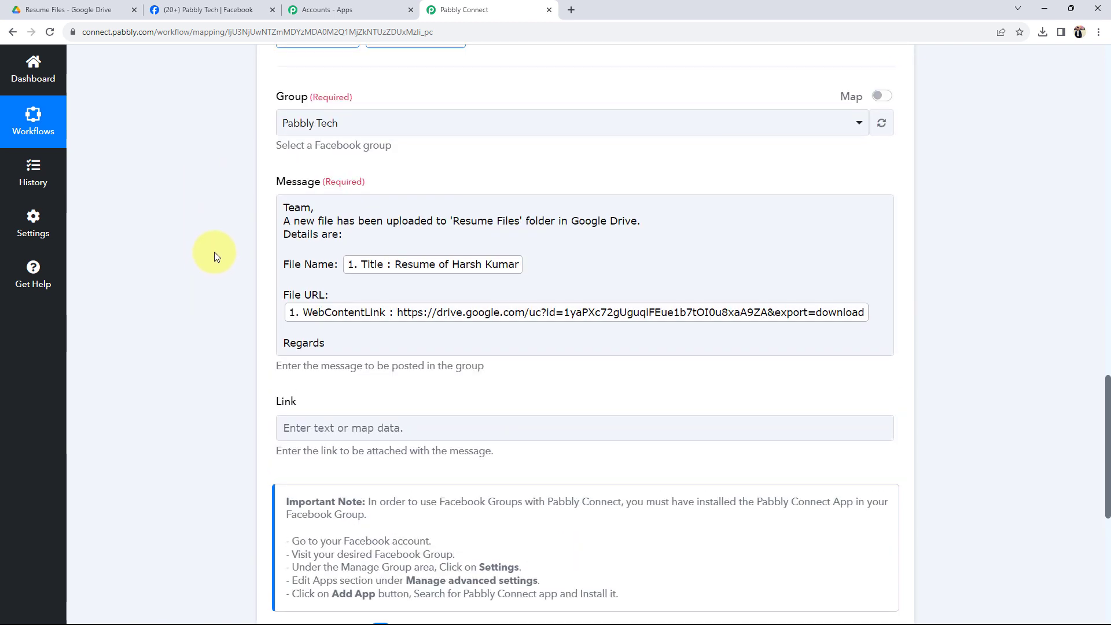
{"action": "scroll", "coordinate": [216, 252], "scroll_direction": "down", "scroll_amount": 3}
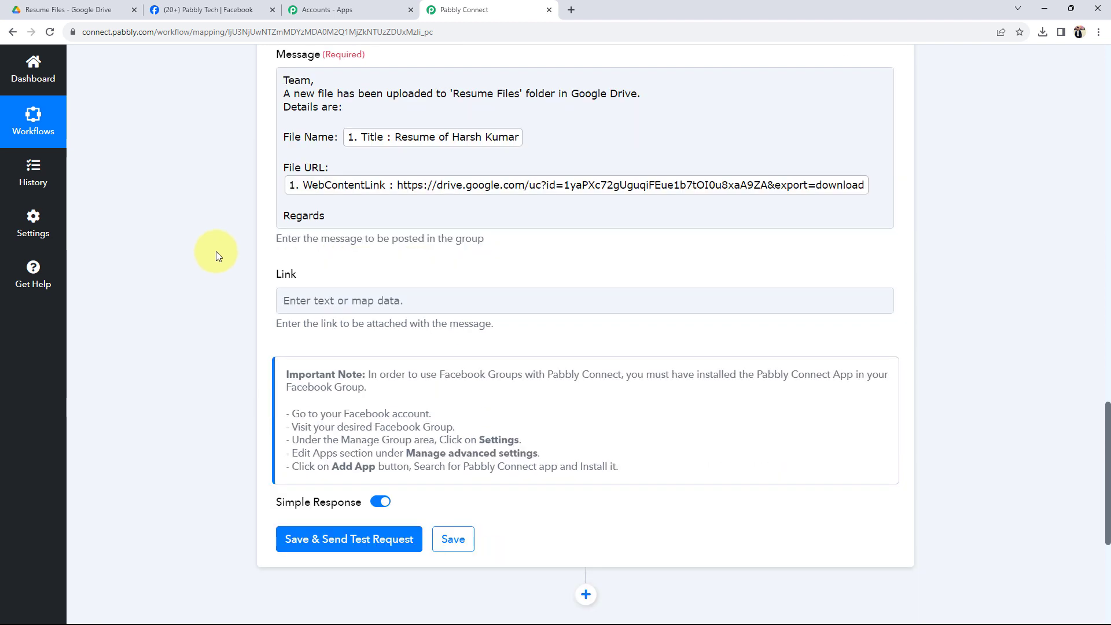
{"action": "scroll", "coordinate": [183, 387], "scroll_direction": "up", "scroll_amount": 3}
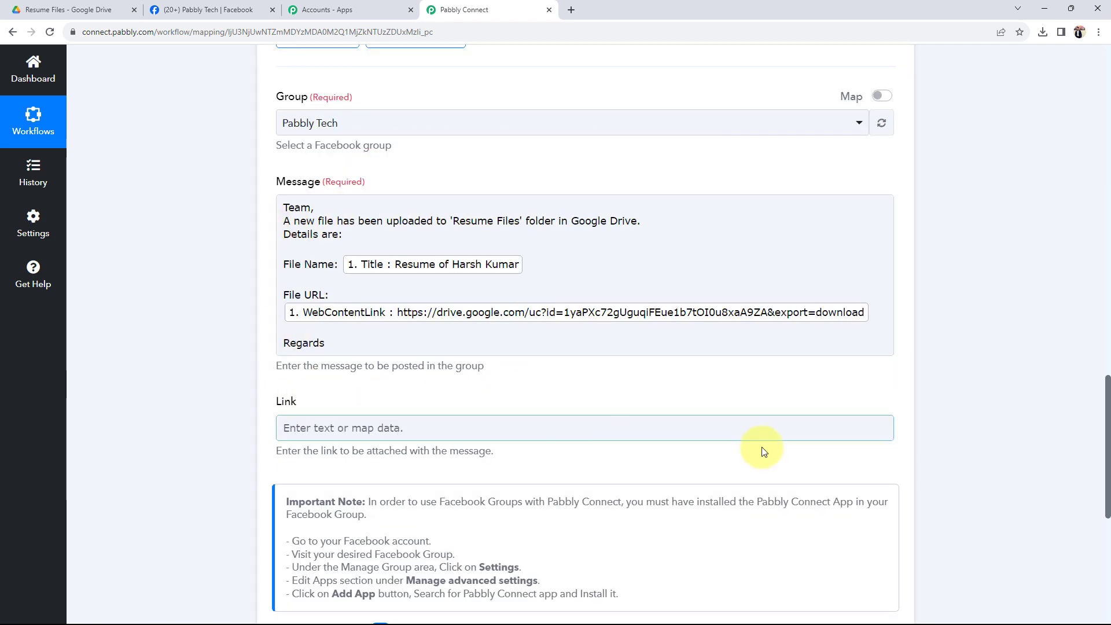
{"action": "left_click", "coordinate": [528, 294]}
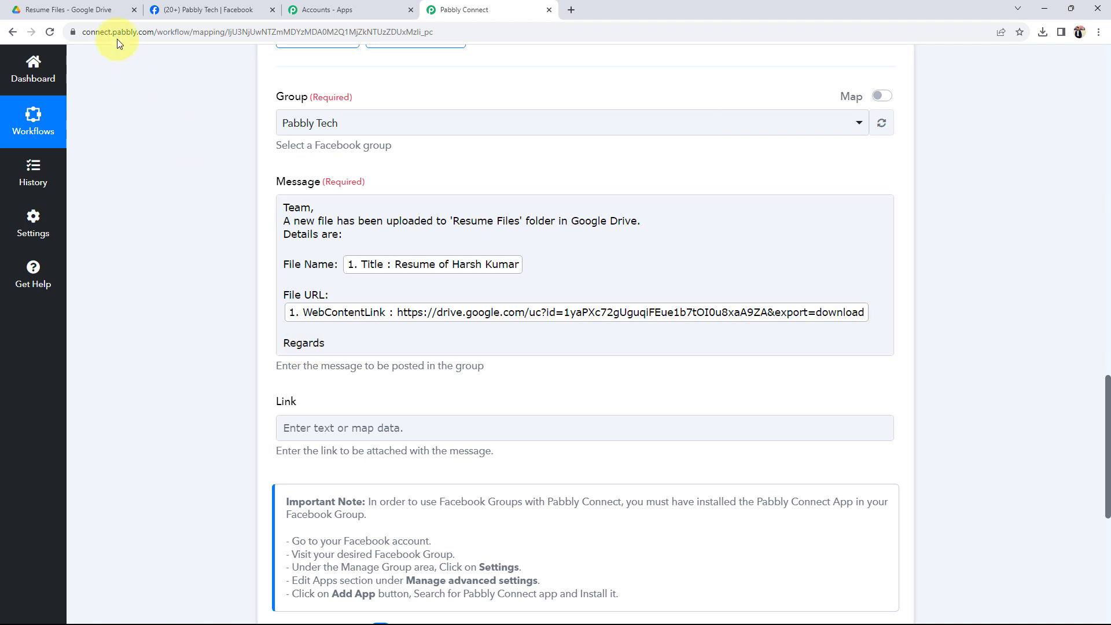
{"action": "left_click", "coordinate": [98, 10]}
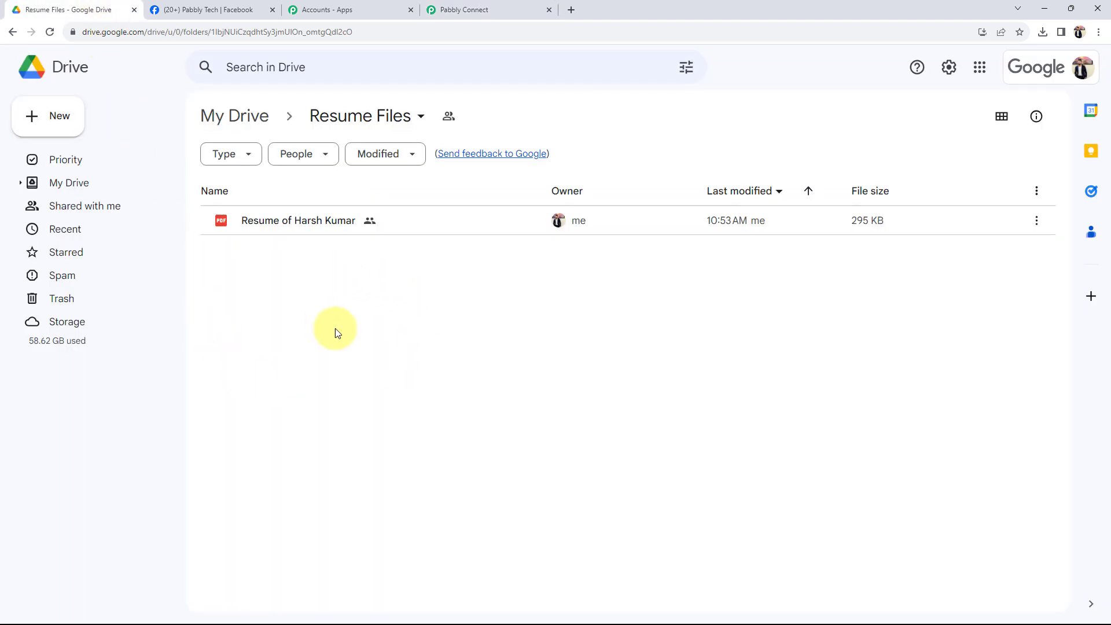
{"action": "left_click", "coordinate": [448, 10]}
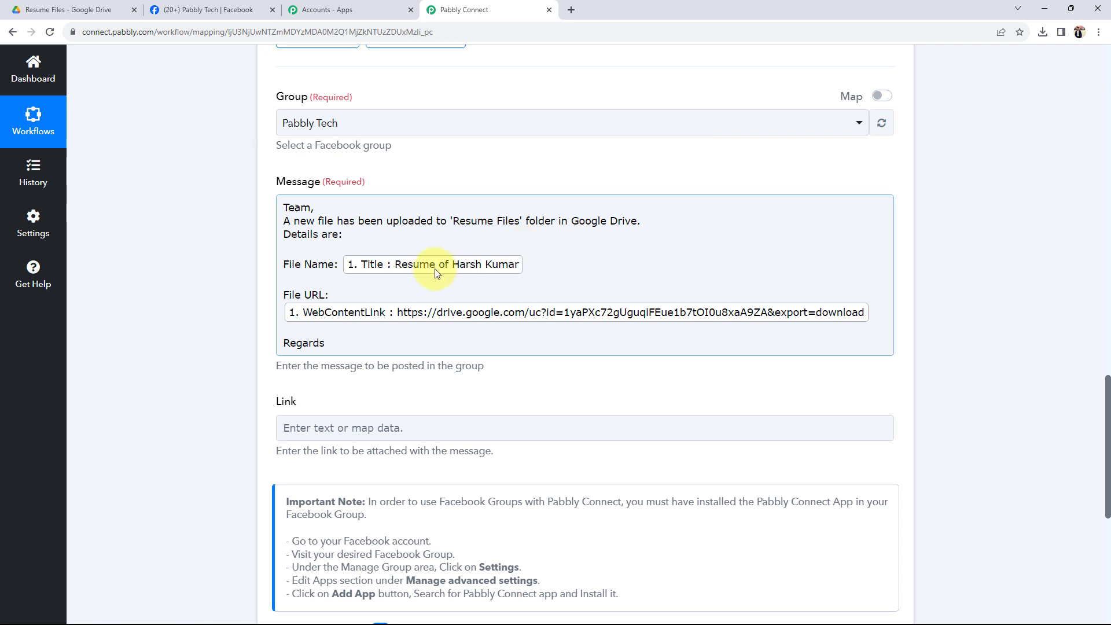
Save the Post Message action with a test request and examine the Id in the received response
{"action": "scroll", "coordinate": [210, 318], "scroll_direction": "down", "scroll_amount": 4}
{"action": "left_click", "coordinate": [306, 432]}
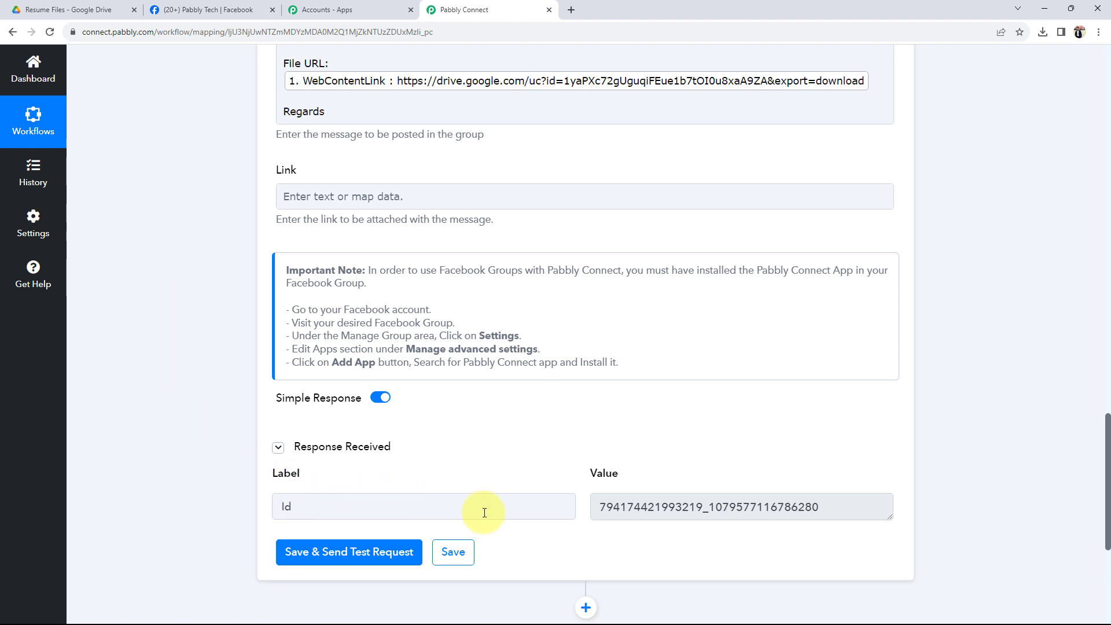
{"action": "left_click_drag", "start_coordinate": [838, 514], "coordinate": [584, 512]}
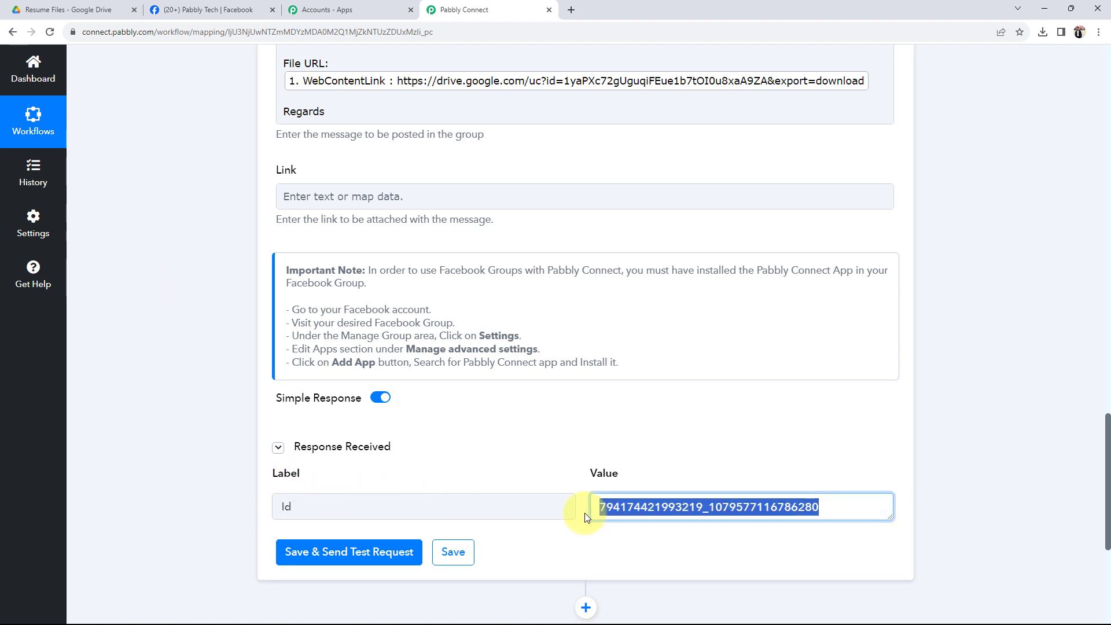
Switch to Facebook, open the Pabbly Tech group's discussion, and expand the newest post to check its file name
{"action": "left_click", "coordinate": [196, 20]}
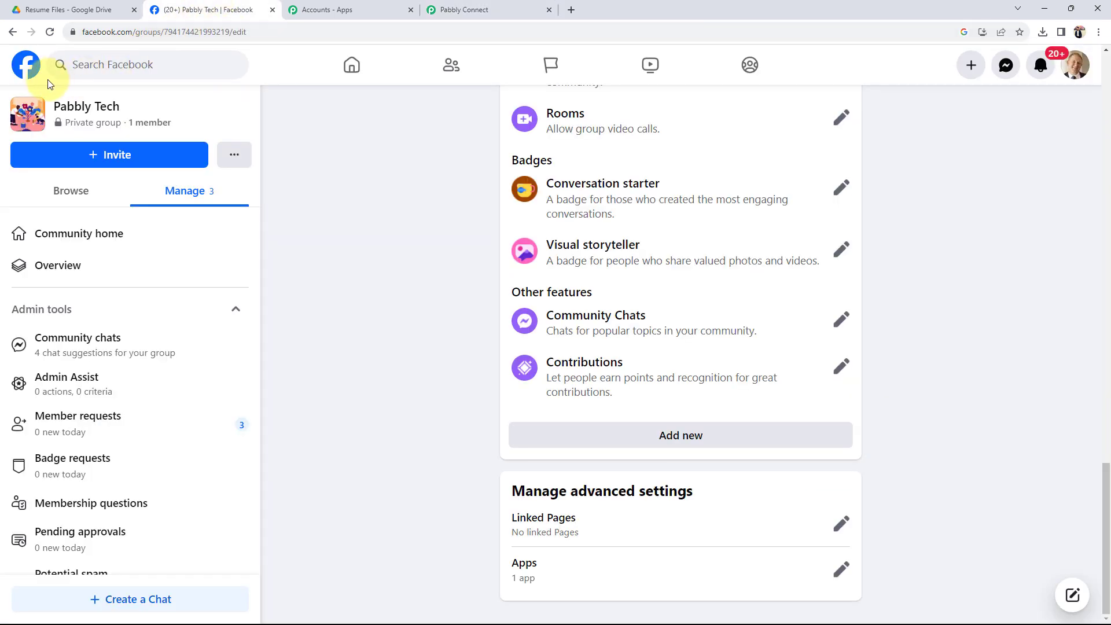
{"action": "left_click", "coordinate": [37, 68]}
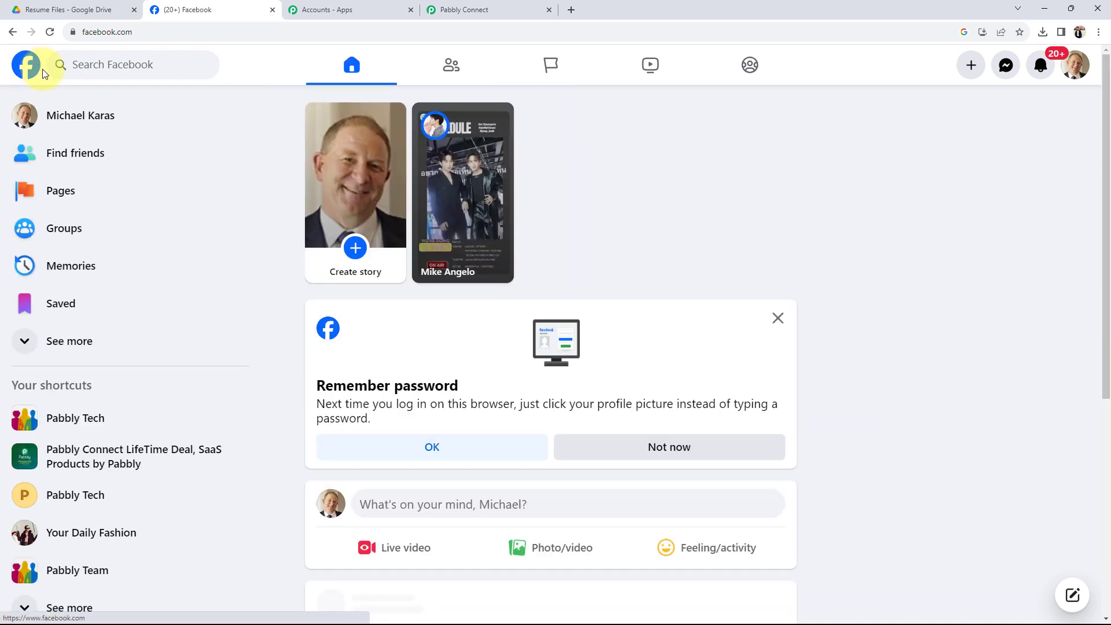
{"action": "left_click", "coordinate": [58, 416]}
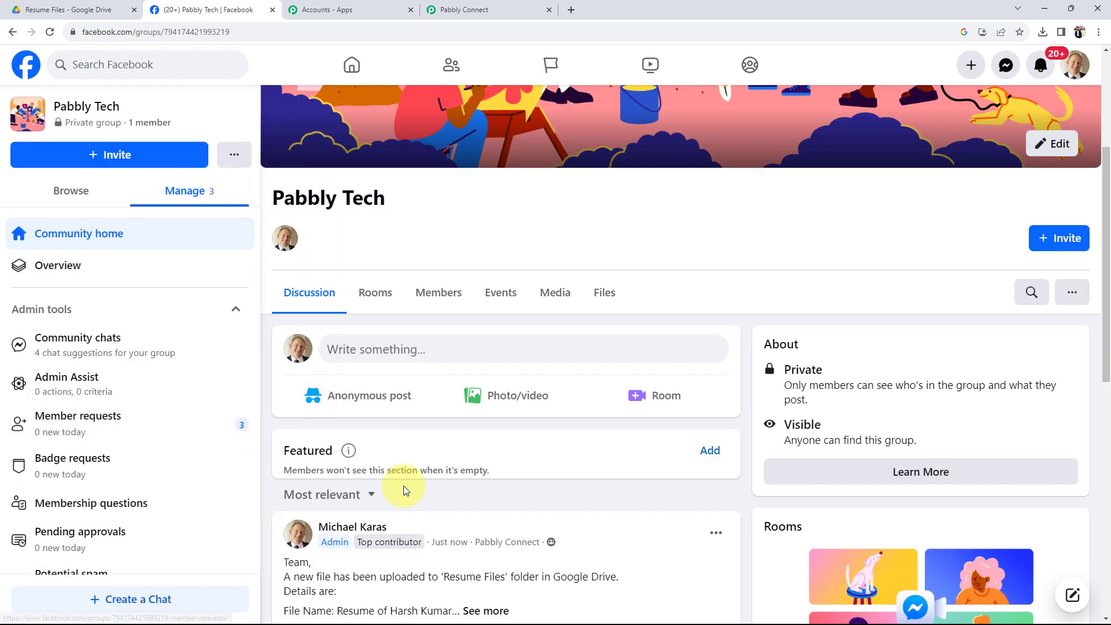
{"action": "scroll", "coordinate": [341, 515], "scroll_direction": "down", "scroll_amount": 2}
{"action": "scroll", "coordinate": [350, 509], "scroll_direction": "down", "scroll_amount": 1}
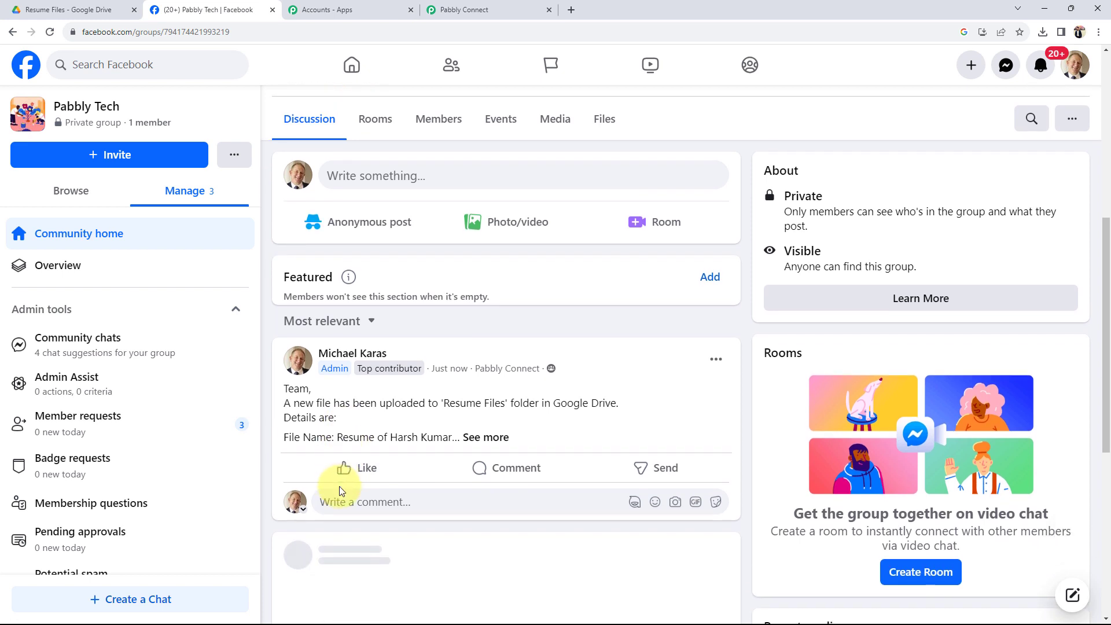
{"action": "left_click", "coordinate": [486, 437]}
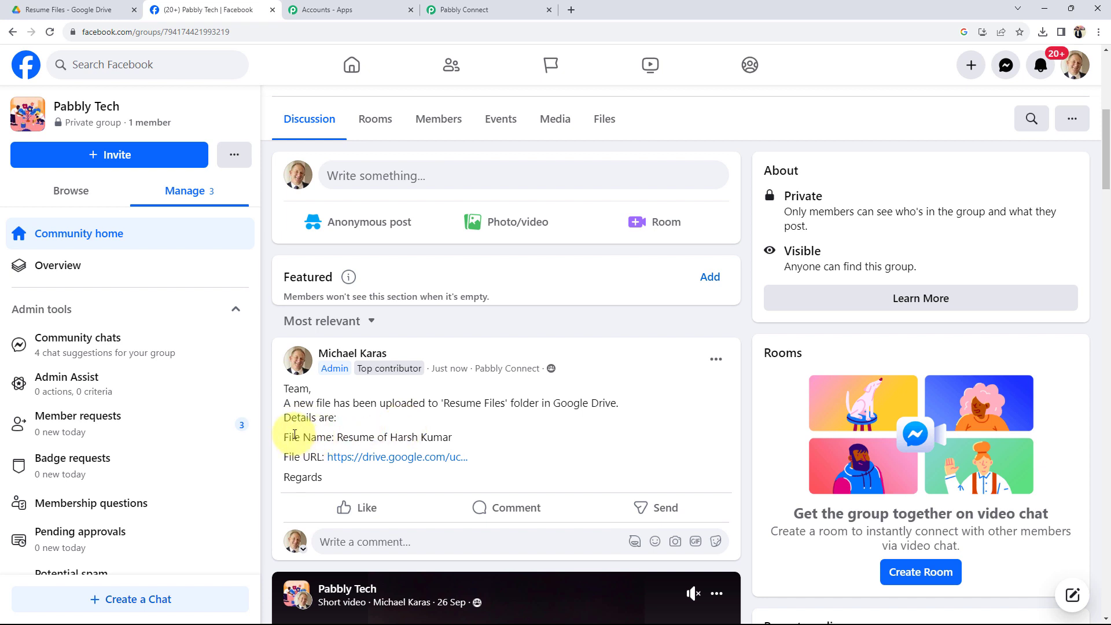
{"action": "left_click_drag", "start_coordinate": [340, 438], "coordinate": [457, 437]}
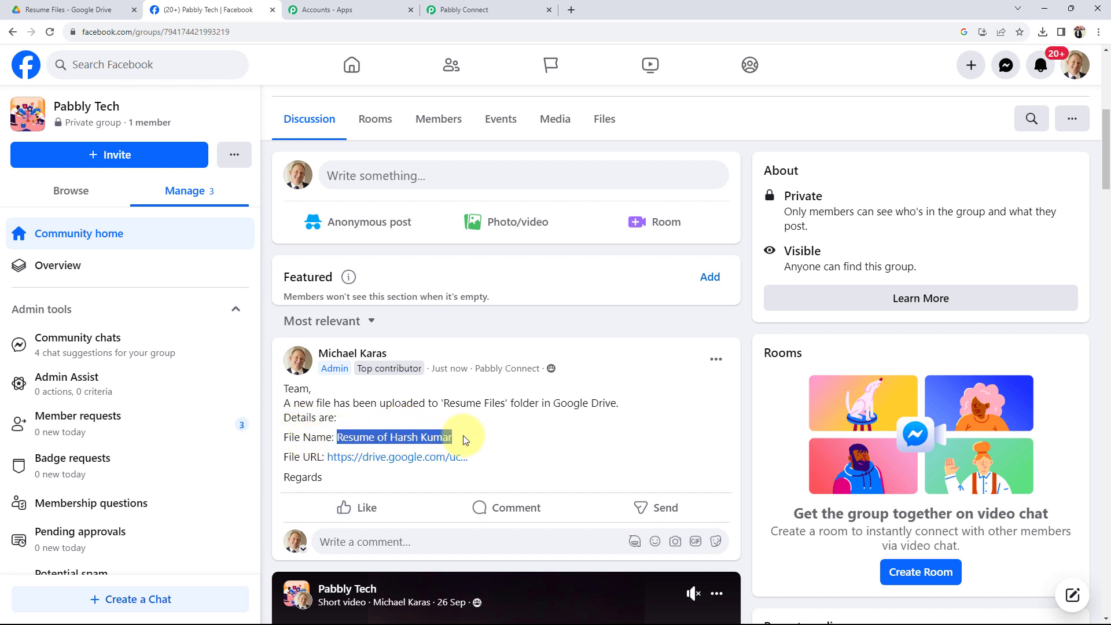
Open the post's File URL and compare the downloaded file with the one in Google Drive's Resume Files folder
{"action": "left_click", "coordinate": [381, 458]}
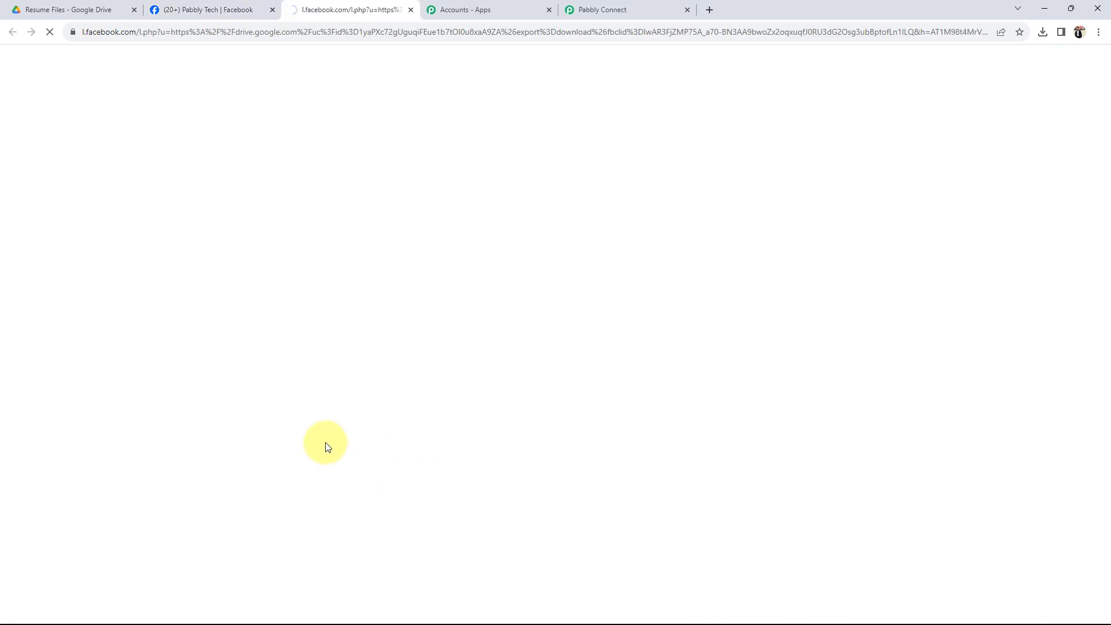
{"action": "left_click", "coordinate": [56, 10]}
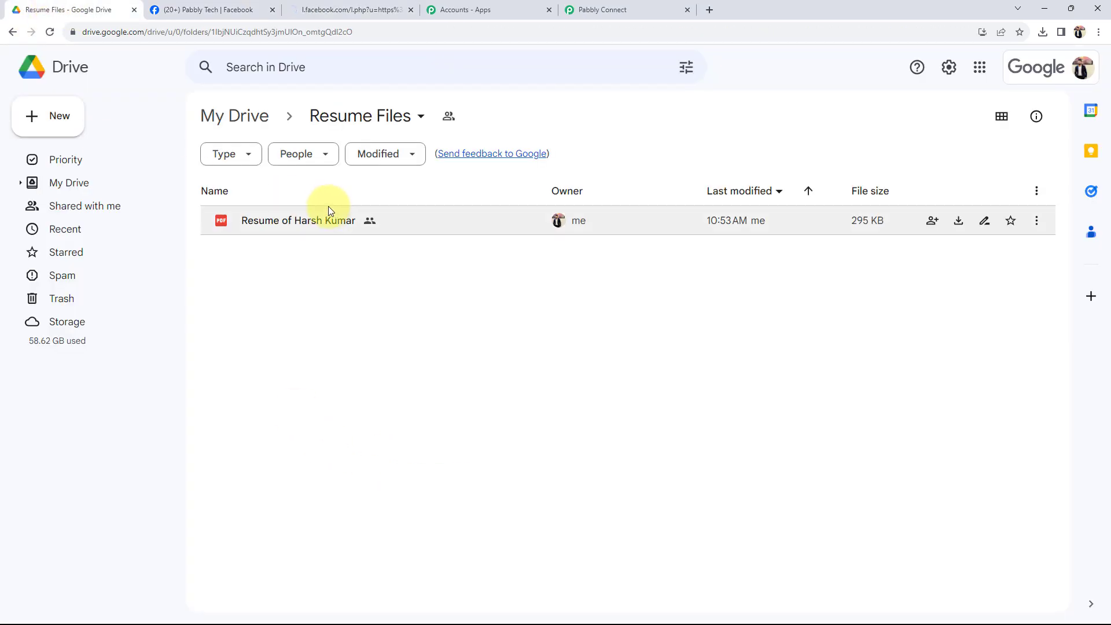
{"action": "left_click", "coordinate": [295, 8]}
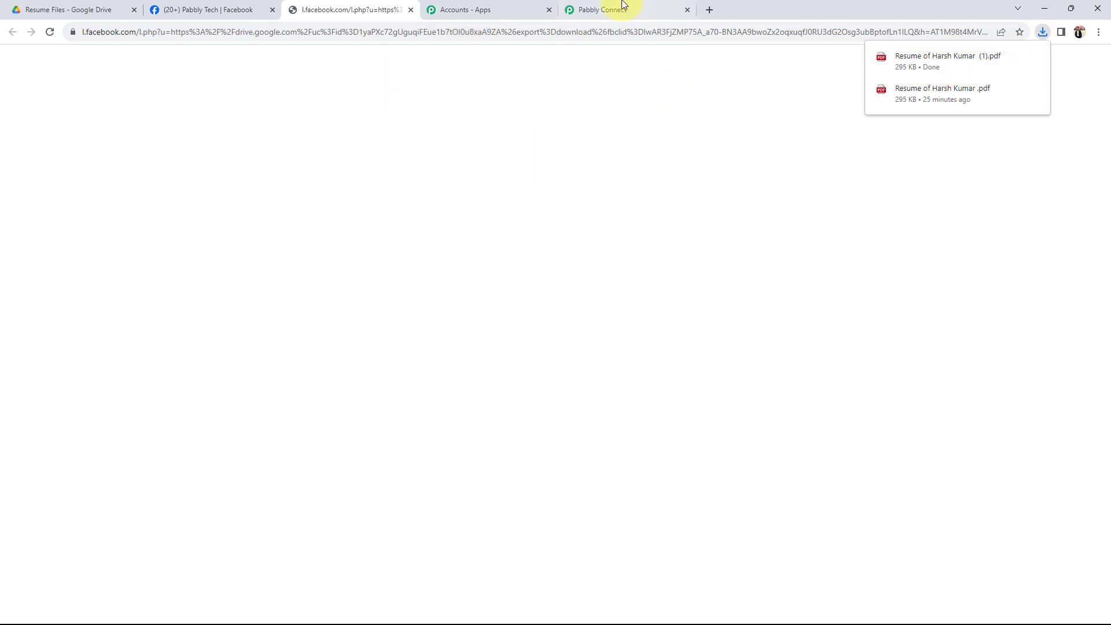
Return to the Pabbly Connect workflow and collapse the Facebook Groups action and the Google Drive trigger
{"action": "left_click", "coordinate": [621, 10]}
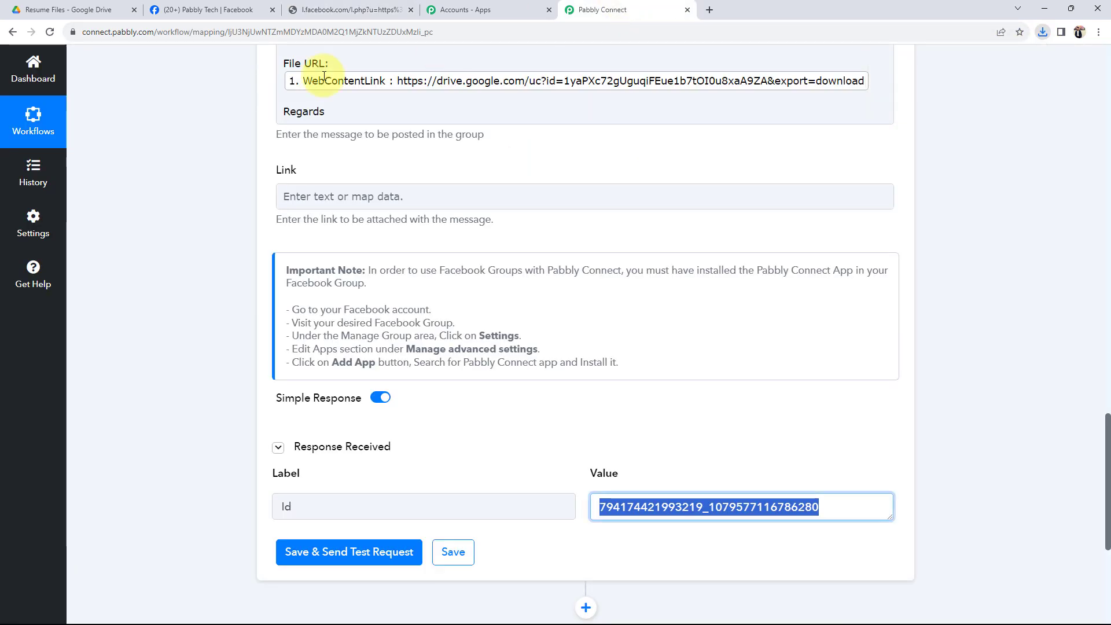
{"action": "left_click", "coordinate": [175, 466]}
{"action": "scroll", "coordinate": [175, 467], "scroll_direction": "up", "scroll_amount": 10}
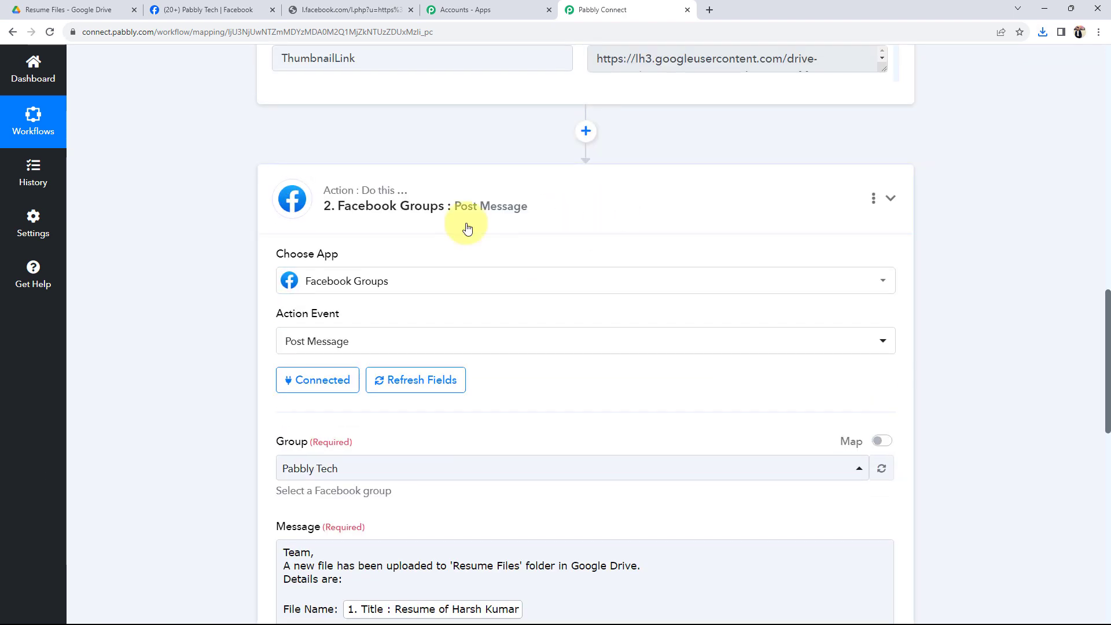
{"action": "scroll", "coordinate": [260, 397], "scroll_direction": "up", "scroll_amount": 20}
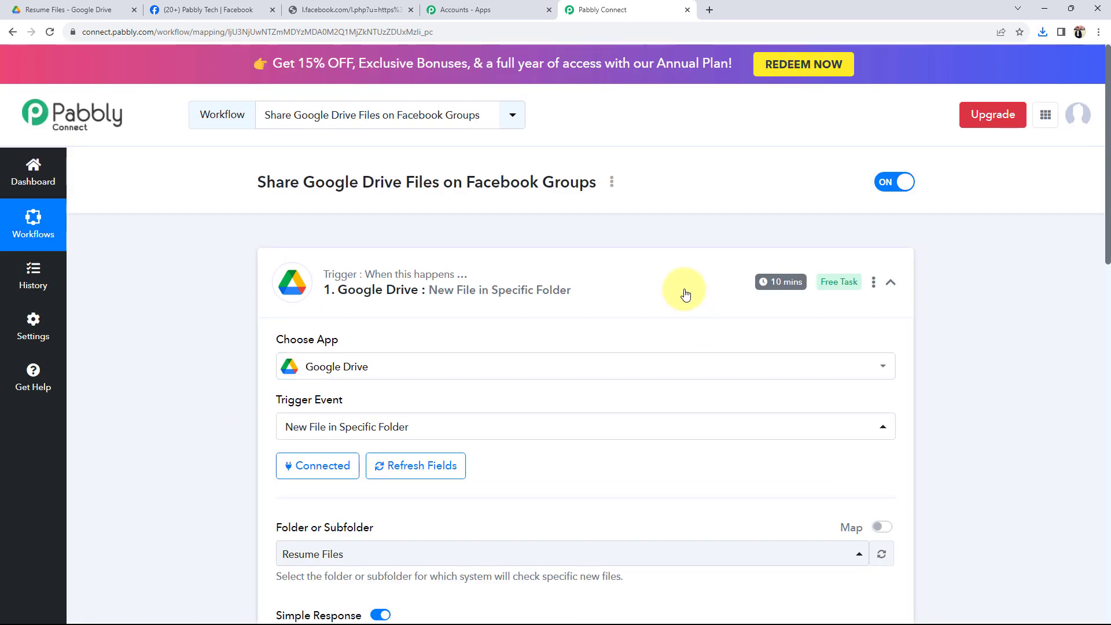
{"action": "left_click", "coordinate": [685, 295]}
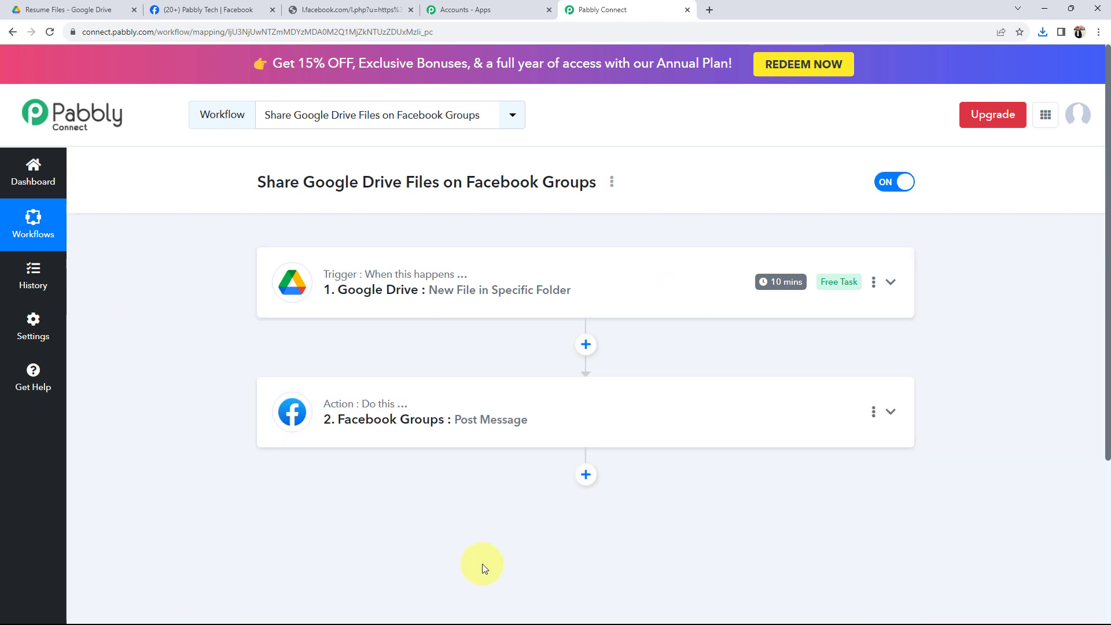